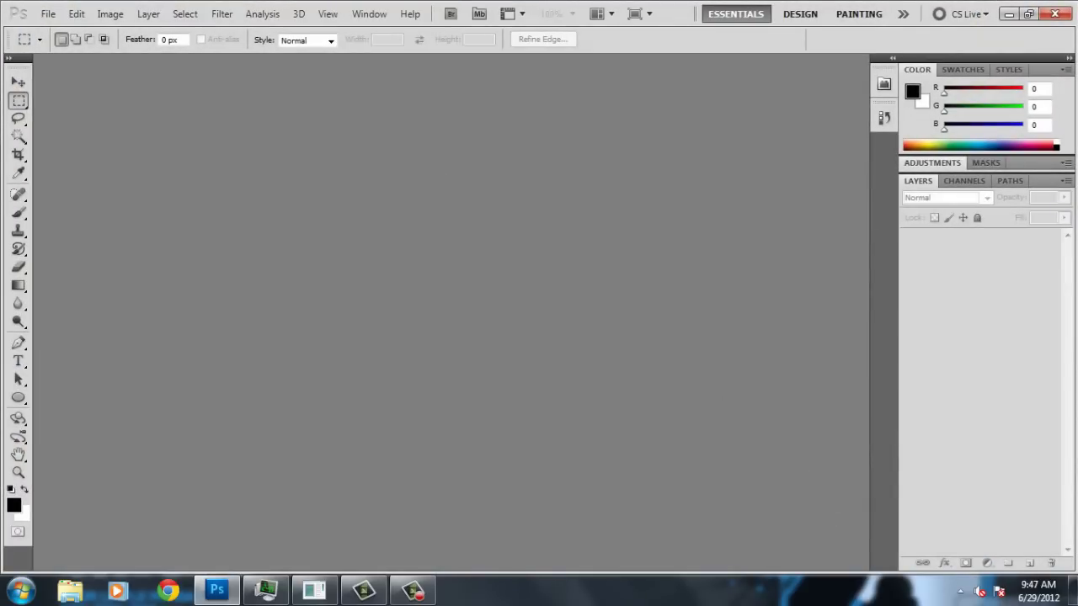
Dismiss the graphics card warning and continue with the trial version
{"action": "key", "text": "Return"}
{"action": "key", "text": "Return"}
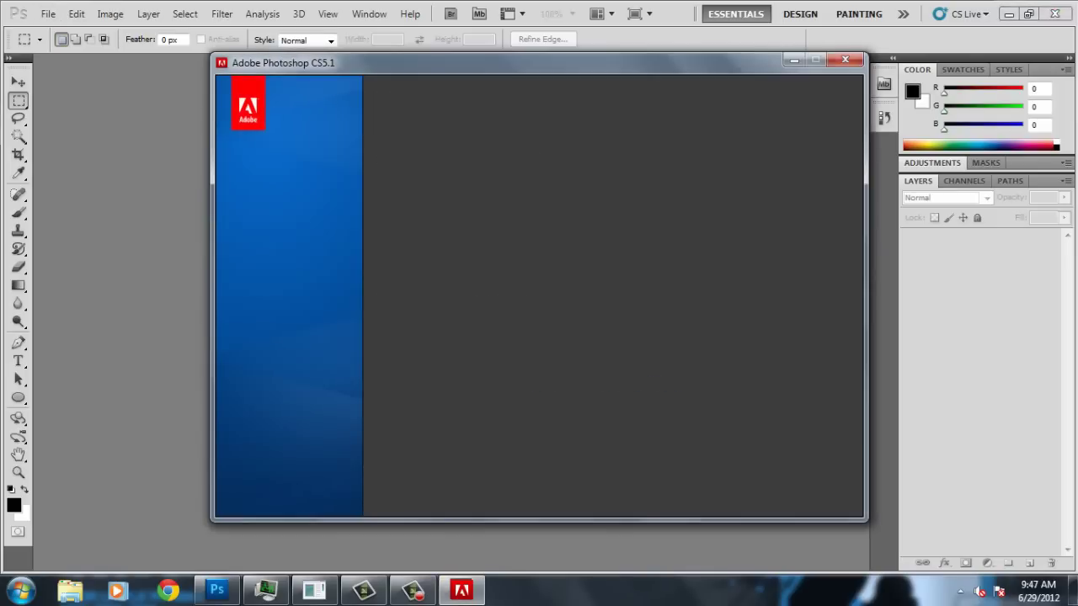
{"action": "key", "text": "Tab"}
Skip the Adobe ID sign-in and bring up the Open dialog browsing the Desktop
{"action": "key", "text": "Return"}
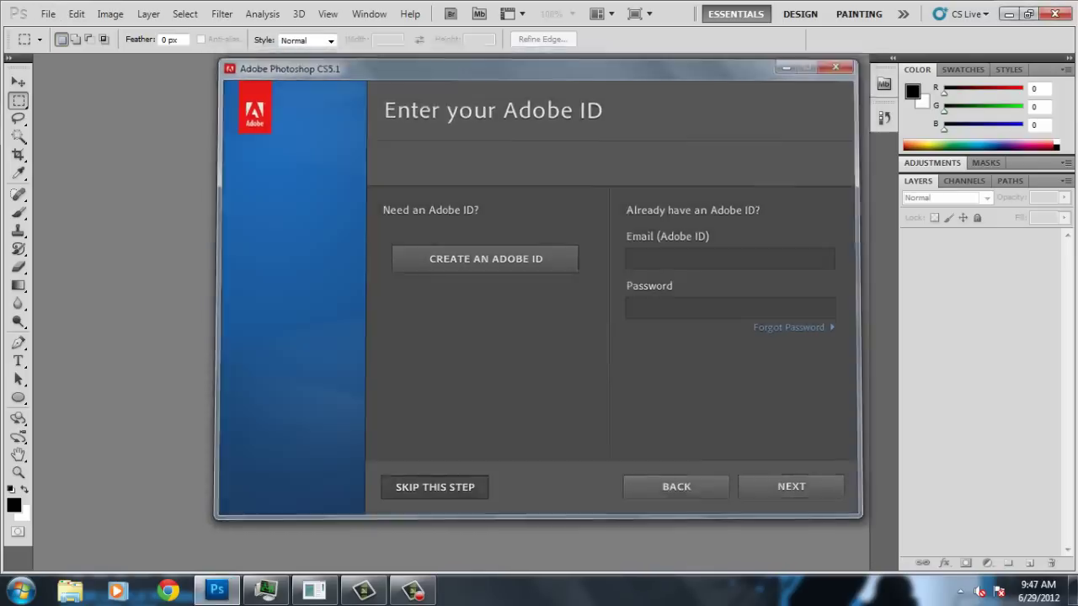
{"action": "key", "text": "alt+f"}
{"action": "key", "text": "Down"}
{"action": "key", "text": "Return"}
{"action": "key", "text": "BackSpace"}
{"action": "scroll", "coordinate": [834, 303], "scroll_direction": "down", "scroll_amount": 2}
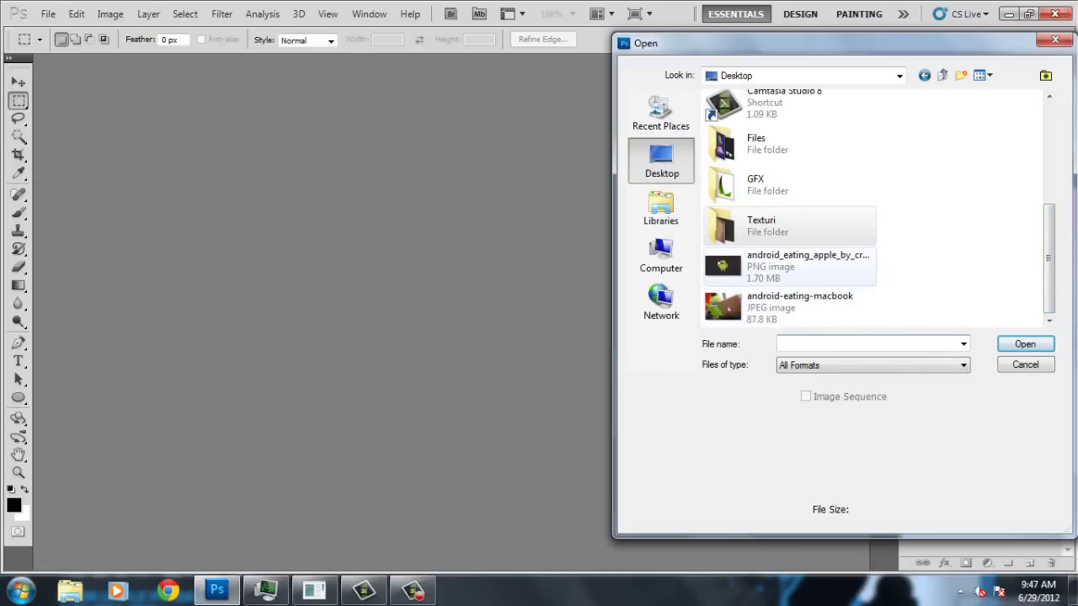
Open the android-eating-apple image and convert its background into Layer 0
{"action": "key", "text": "Escape"}
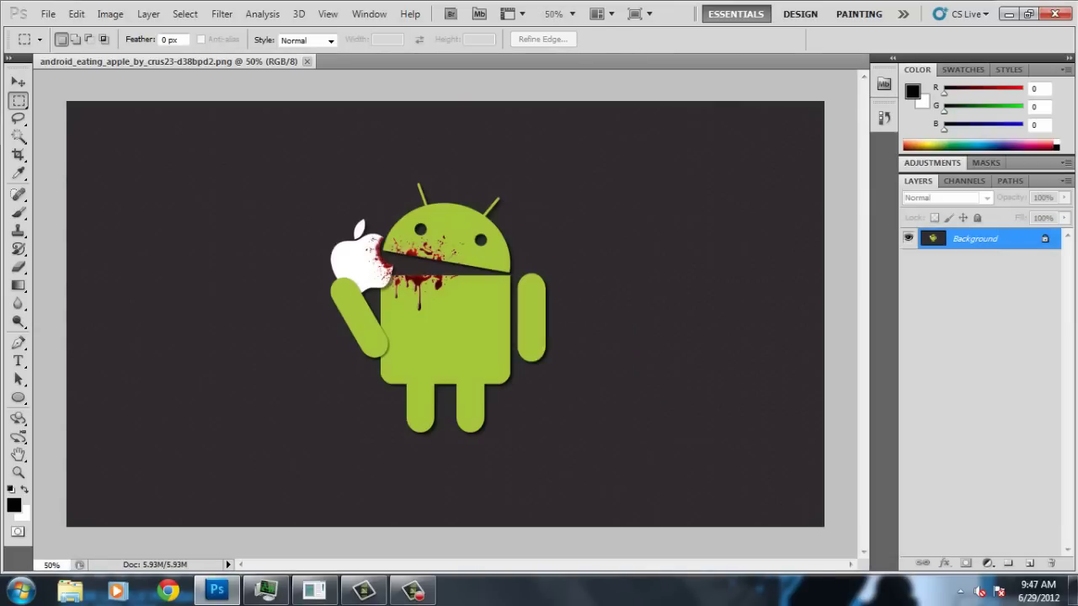
{"action": "key", "text": "ctrl+shift+n"}
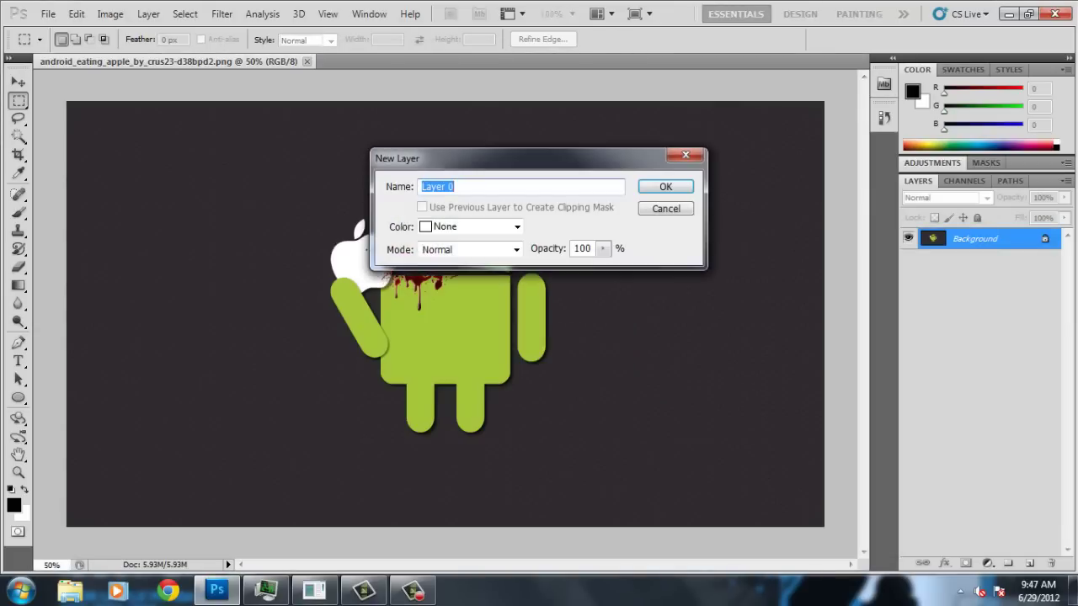
{"action": "key", "text": "Return"}
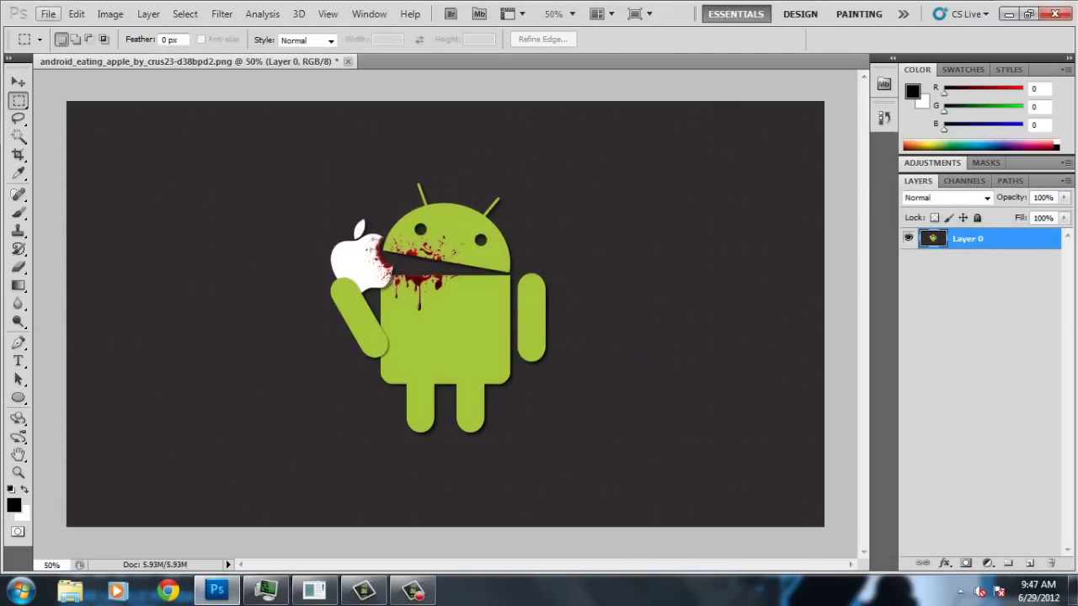
Create a new 500×200 pixel document
{"action": "left_click", "coordinate": [48, 13]}
{"action": "left_click", "coordinate": [64, 30]}
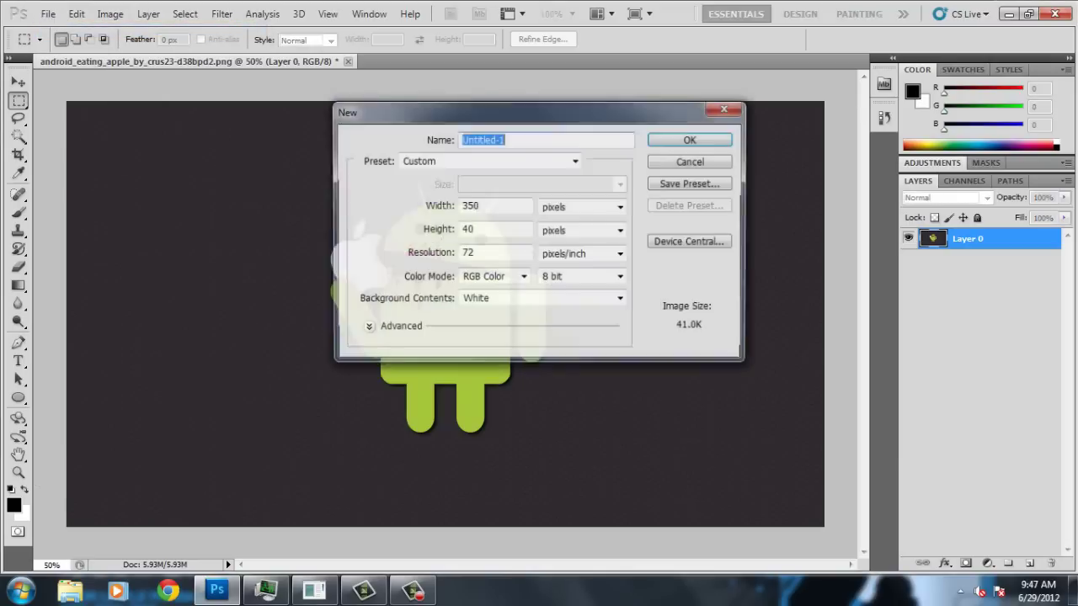
{"action": "type", "text": "500"}
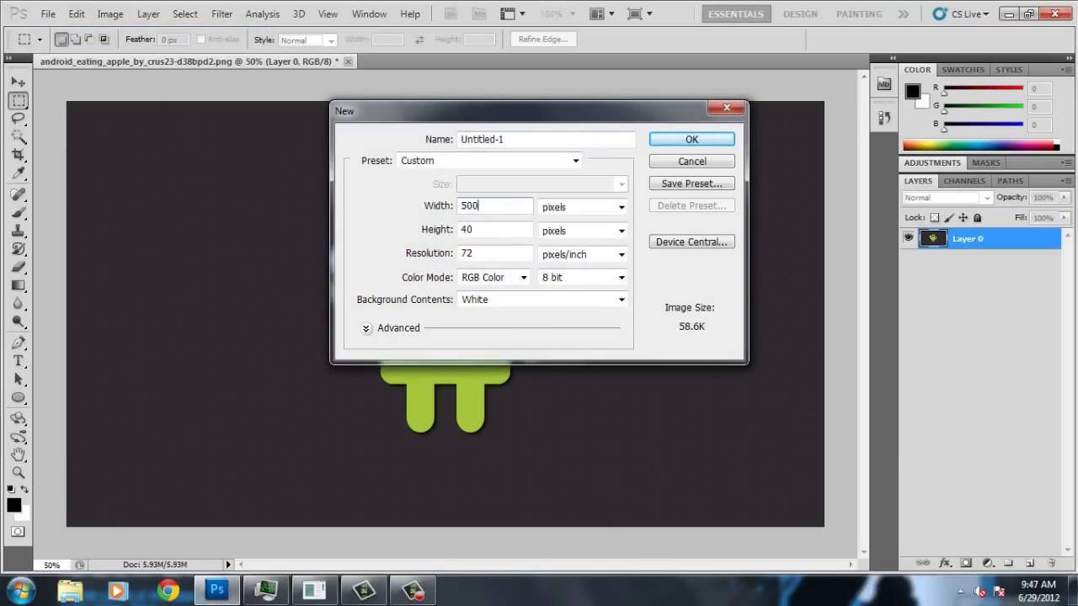
{"action": "key", "text": "Tab"}
{"action": "type", "text": "20"}
{"action": "type", "text": "0"}
{"action": "key", "text": "Return"}
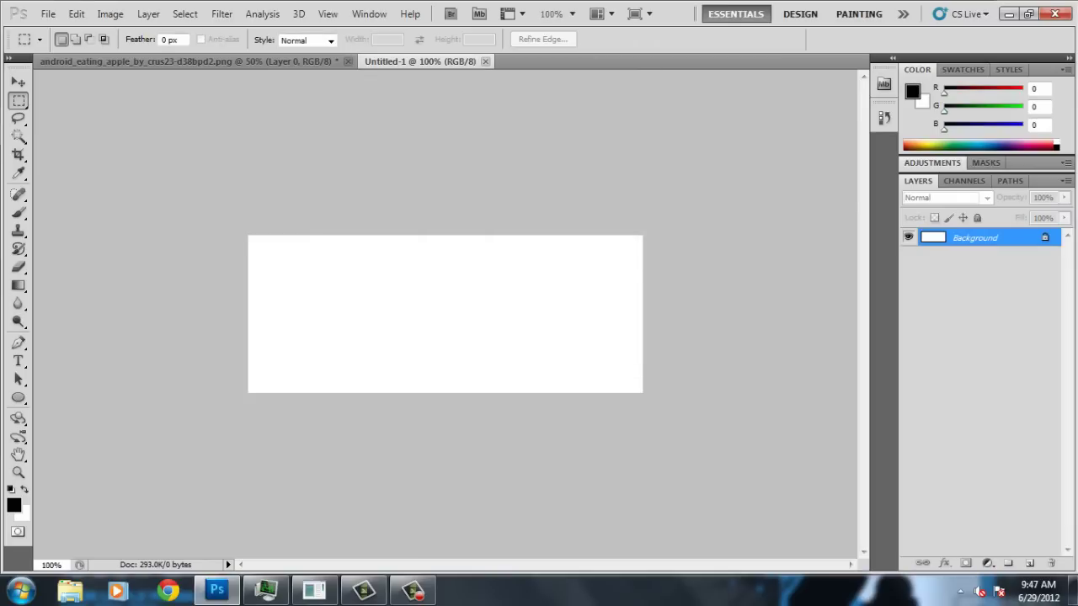
Unlock the new document's background and paste the android image into Untitled-1
{"action": "double_click", "coordinate": [975, 238]}
{"action": "key", "text": "Return"}
{"action": "key", "text": "ctrl+Tab"}
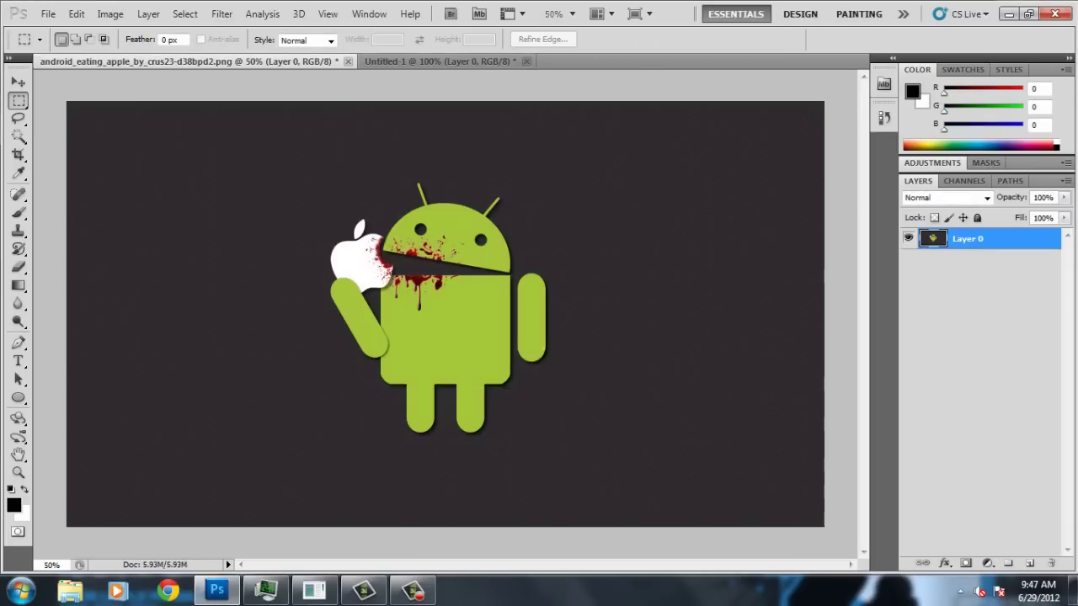
{"action": "left_click", "coordinate": [505, 61]}
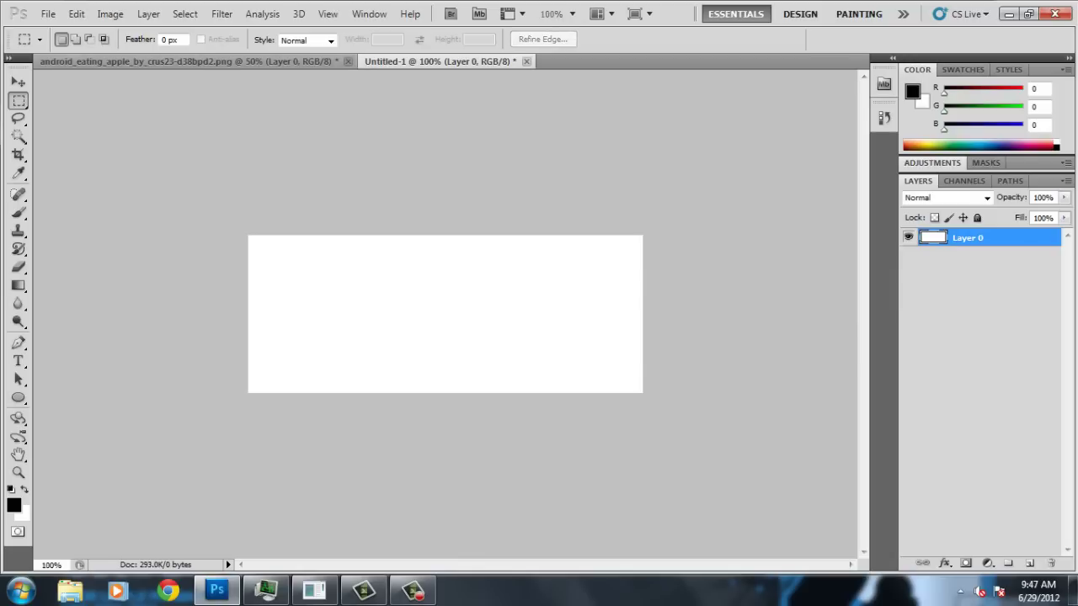
{"action": "key", "text": "v"}
{"action": "key", "text": "ctrl+v"}
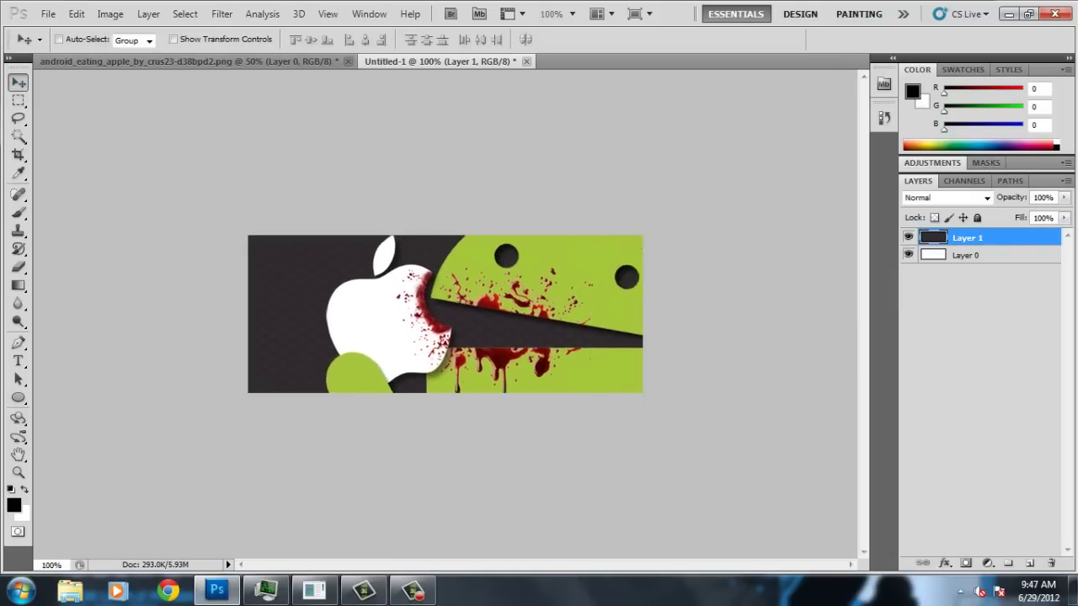
Free-transform the pasted android, shrinking it and bringing it onto the banner canvas
{"action": "key", "text": "ctrl+t"}
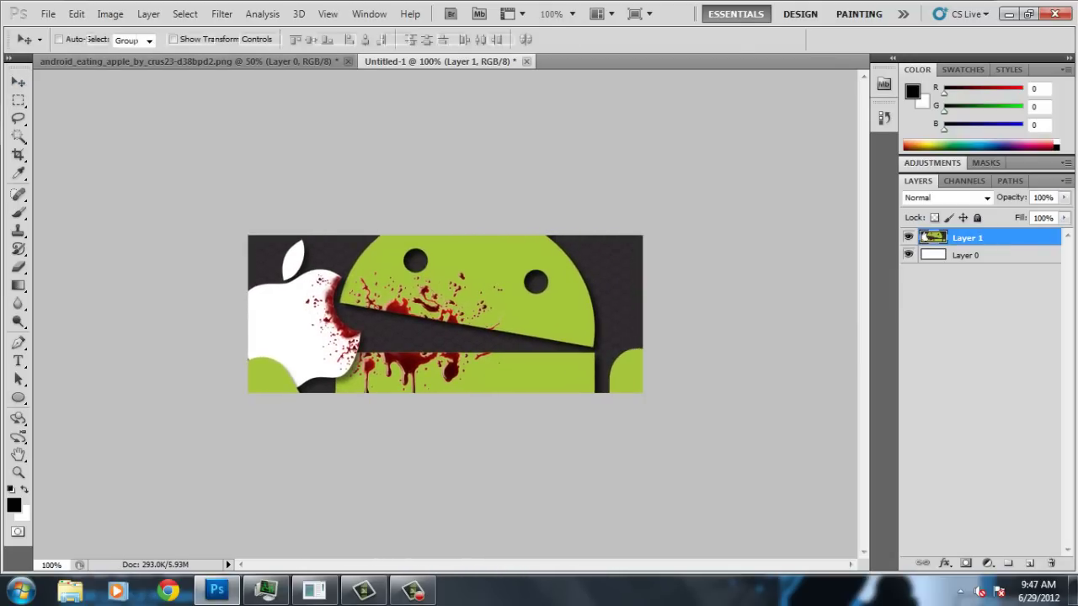
{"action": "left_click_drag", "start_coordinate": [464, 430], "coordinate": [401, 91]}
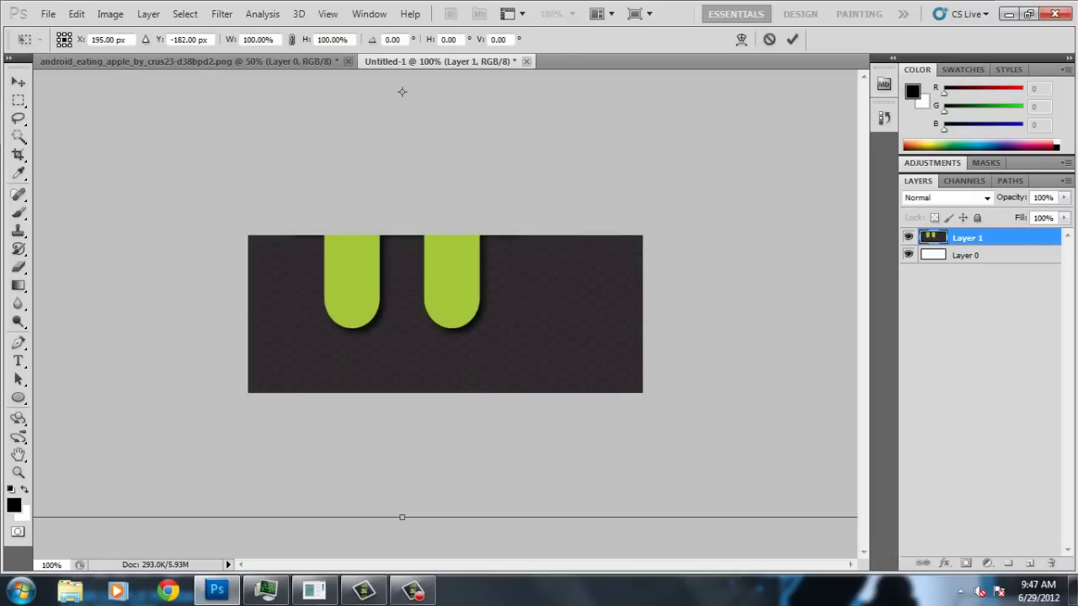
{"action": "mouse_move", "coordinate": [401, 517]}
{"action": "left_mouse_down"}
{"action": "mouse_move", "coordinate": [380, 325]}
{"action": "mouse_move", "coordinate": [215, 244]}
{"action": "mouse_move", "coordinate": [25, 179]}
{"action": "left_mouse_up"}
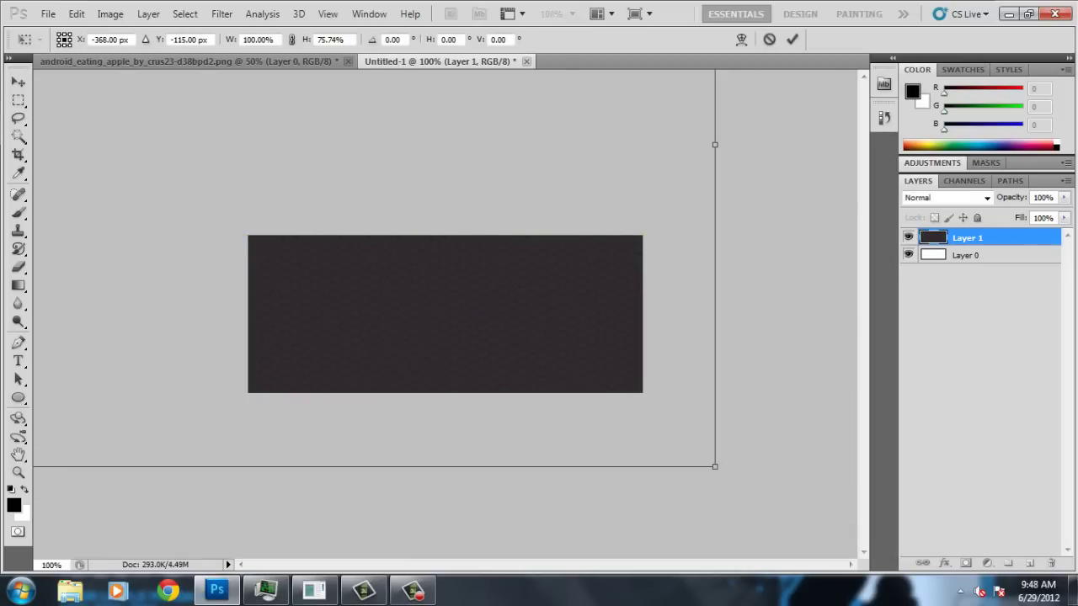
{"action": "mouse_move", "coordinate": [714, 466]}
{"action": "left_mouse_down"}
{"action": "mouse_move", "coordinate": [457, 315]}
{"action": "mouse_move", "coordinate": [839, 578]}
{"action": "mouse_move", "coordinate": [842, 513]}
{"action": "left_mouse_up"}
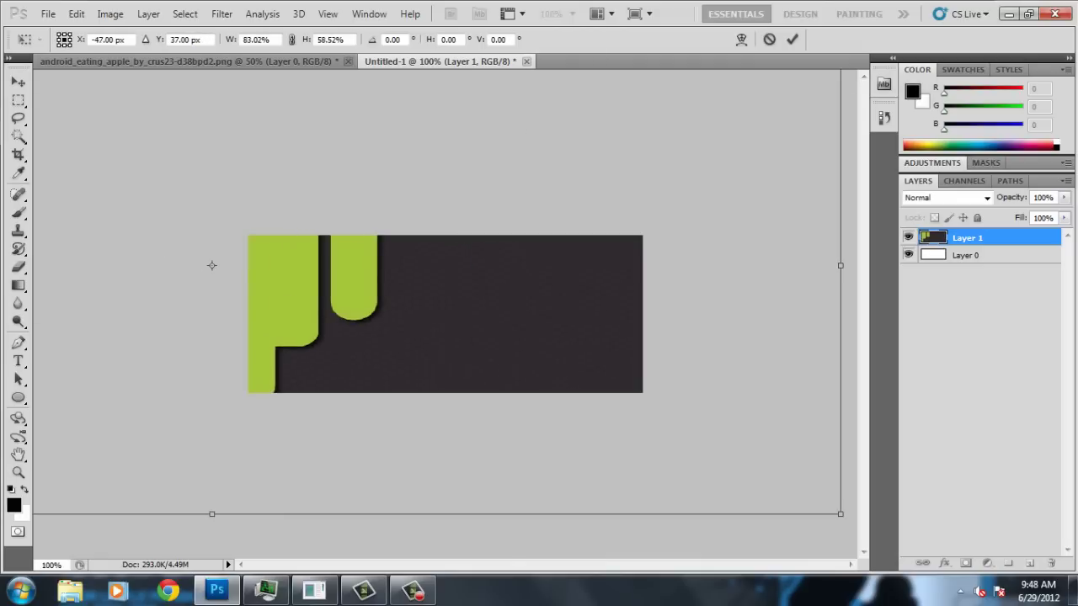
{"action": "left_click_drag", "start_coordinate": [493, 264], "coordinate": [494, 137]}
{"action": "mouse_move", "coordinate": [493, 386]}
{"action": "left_mouse_down"}
{"action": "mouse_move", "coordinate": [620, 362]}
{"action": "mouse_move", "coordinate": [814, 421]}
{"action": "left_mouse_up"}
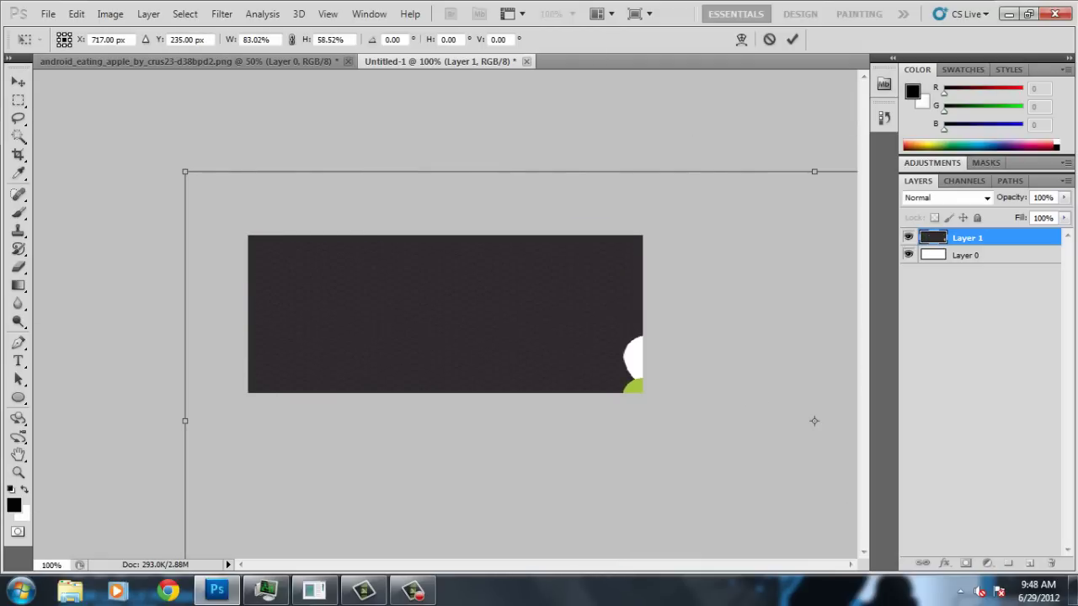
{"action": "mouse_move", "coordinate": [814, 421]}
{"action": "left_mouse_down"}
{"action": "mouse_move", "coordinate": [485, 288]}
{"action": "mouse_move", "coordinate": [446, 316]}
{"action": "left_mouse_up"}
Trim the android's width and height, commit the transform, and nudge it down
{"action": "mouse_move", "coordinate": [835, 317]}
{"action": "left_mouse_down"}
{"action": "mouse_move", "coordinate": [578, 316]}
{"action": "mouse_move", "coordinate": [642, 317]}
{"action": "left_mouse_up"}
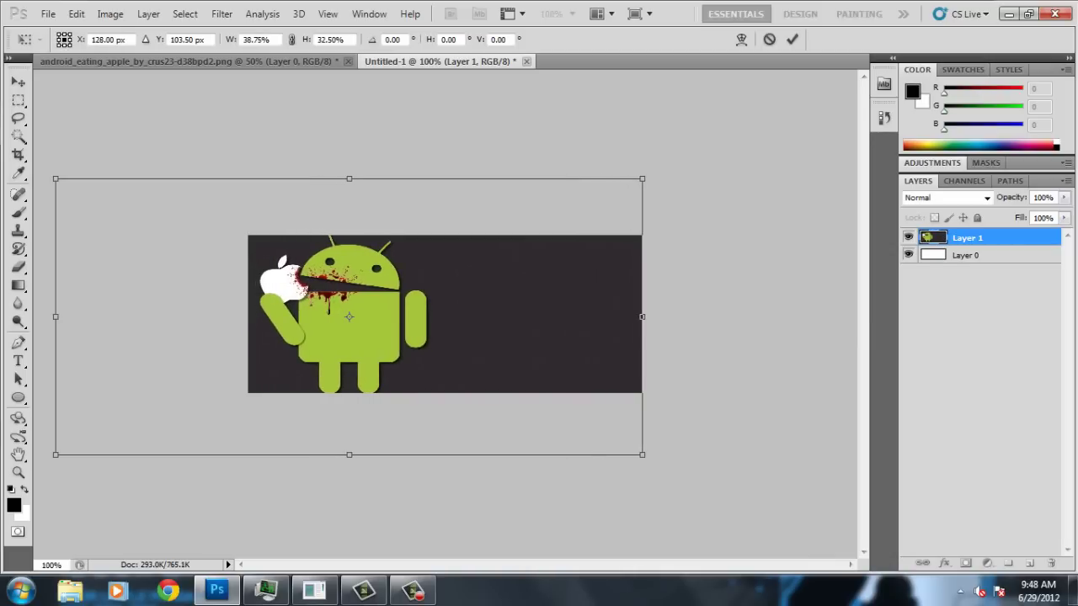
{"action": "left_click_drag", "start_coordinate": [349, 178], "coordinate": [349, 236]}
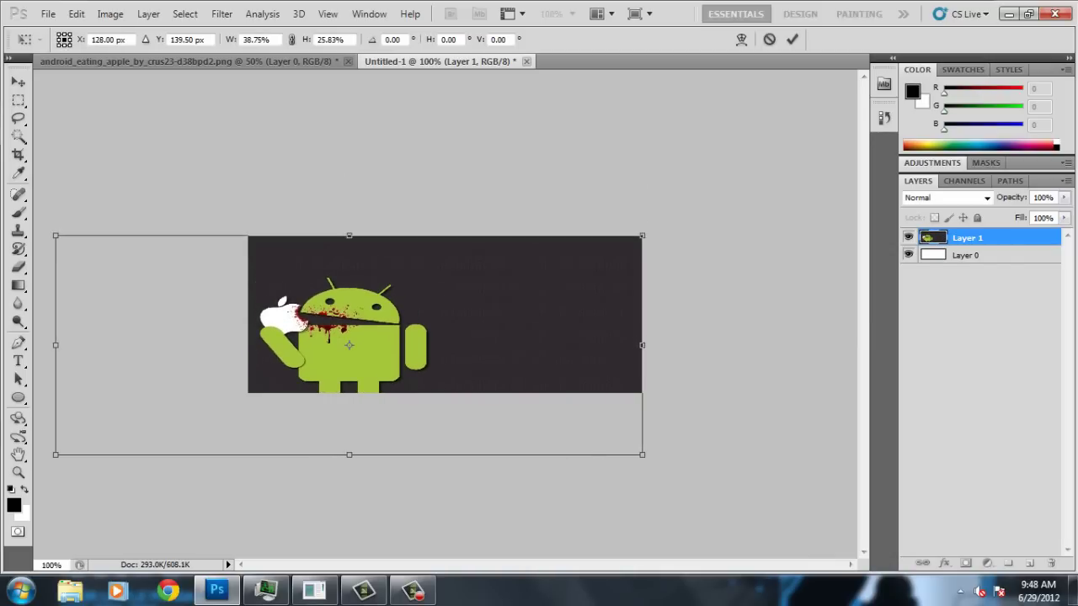
{"action": "left_click_drag", "start_coordinate": [55, 345], "coordinate": [247, 344]}
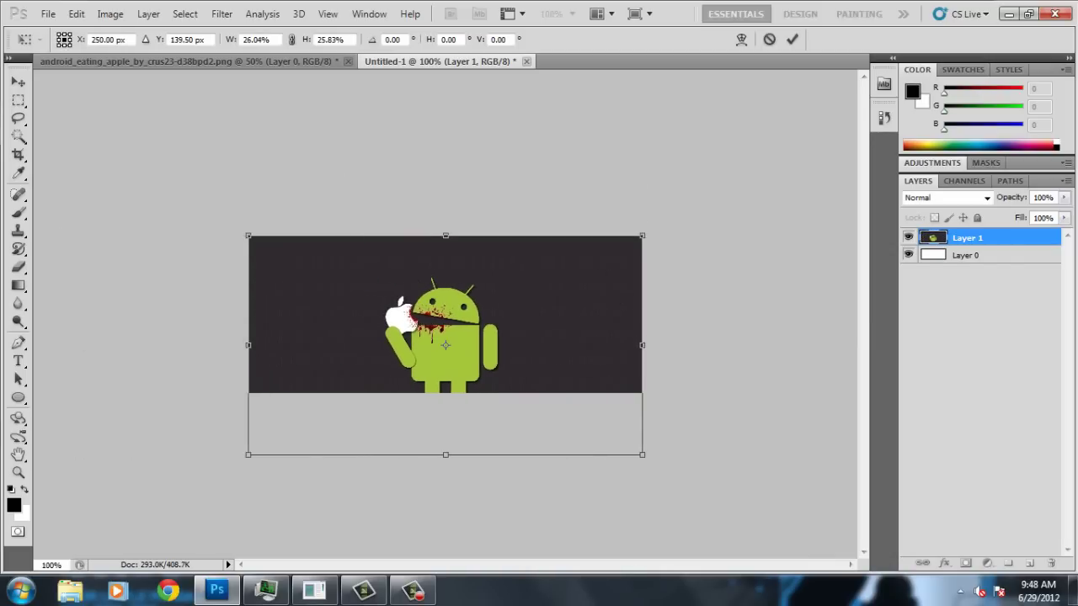
{"action": "left_click_drag", "start_coordinate": [445, 454], "coordinate": [445, 391]}
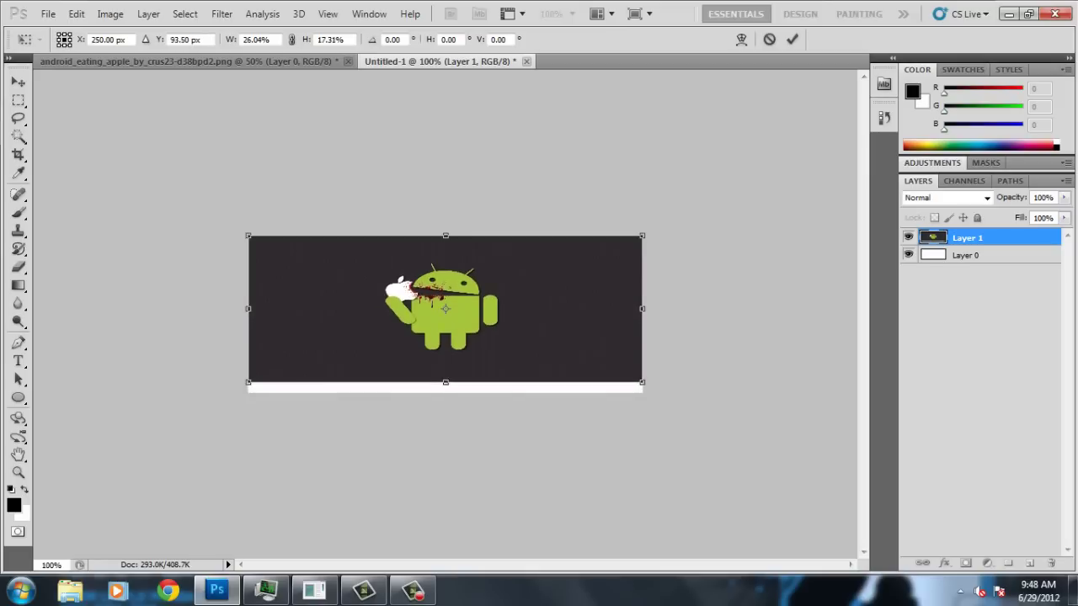
{"action": "left_click_drag", "start_coordinate": [445, 236], "coordinate": [445, 135]}
{"action": "left_click", "coordinate": [17, 82]}
{"action": "left_click", "coordinate": [428, 215]}
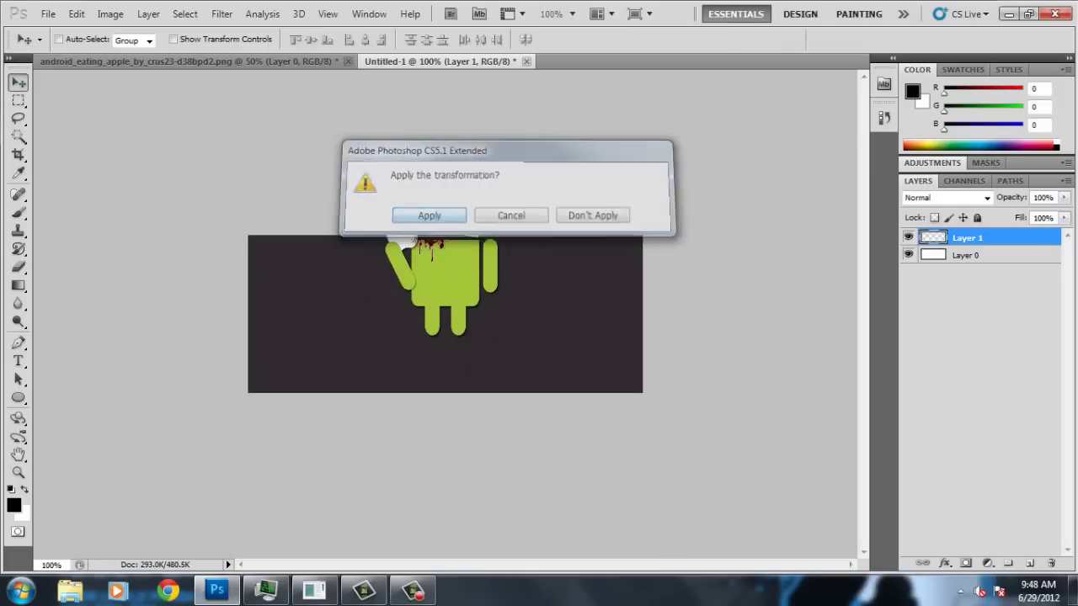
{"action": "key", "text": "shift+Down"}
{"action": "key", "text": "shift+Down"}
{"action": "key", "text": "shift+Down"}
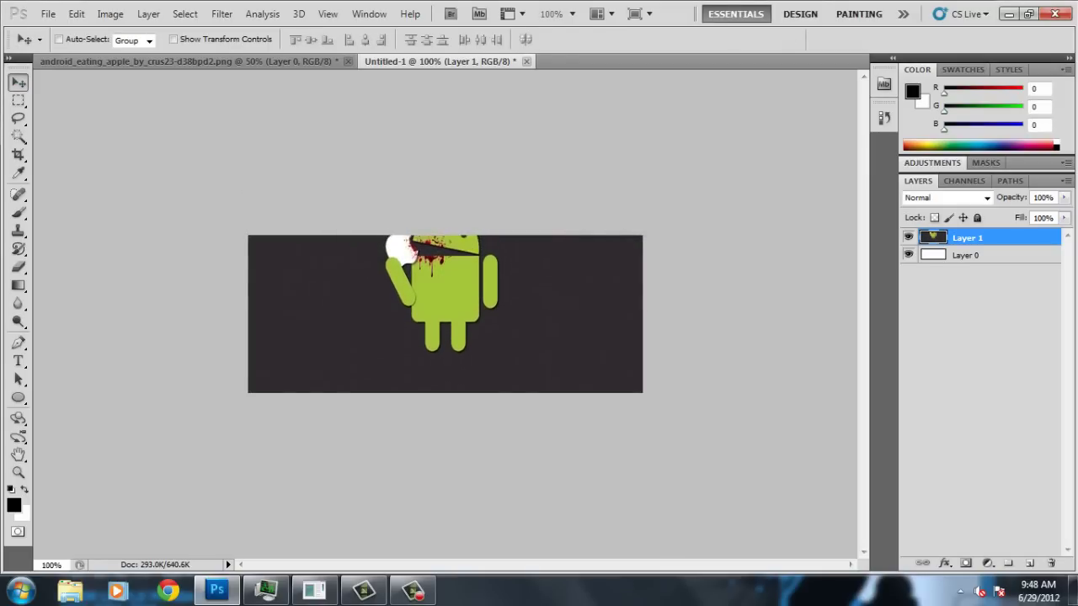
{"action": "key", "text": "Down"}
{"action": "key", "text": "Down"}
{"action": "key", "text": "Down"}
{"action": "key", "text": "Down"}
{"action": "key", "text": "Down"}
{"action": "key", "text": "Down"}
{"action": "key", "text": "Down"}
{"action": "key", "text": "Down"}
{"action": "key", "text": "Down"}
{"action": "key", "text": "Down"}
{"action": "key", "text": "Down"}
{"action": "key", "text": "Down"}
{"action": "key", "text": "Down"}
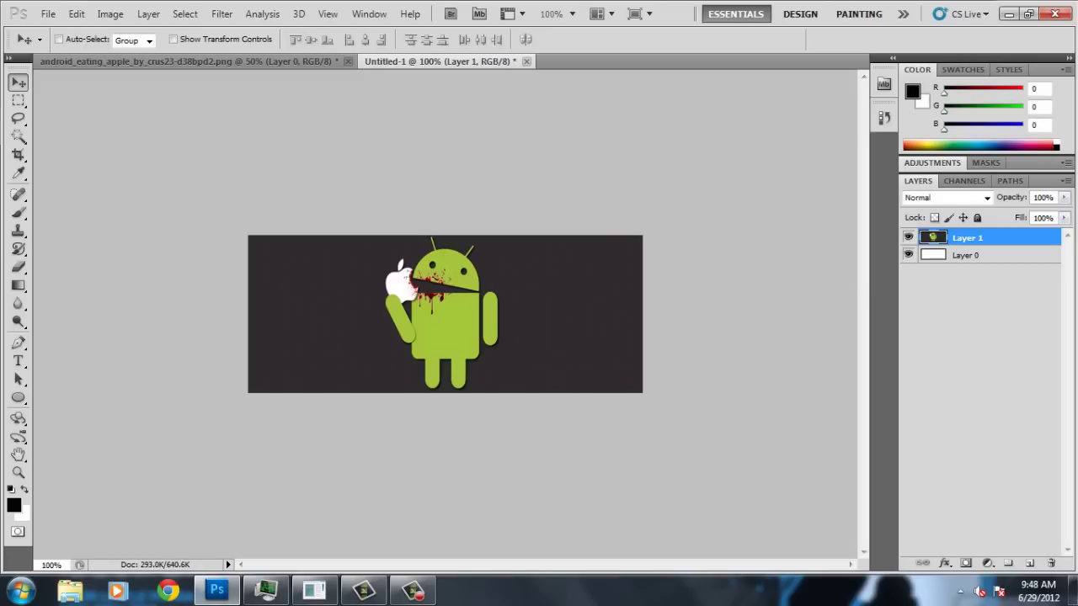
Close Layer 0's style dialog and browse the Open dialog into the Texturi folder
{"action": "double_click", "coordinate": [1019, 255]}
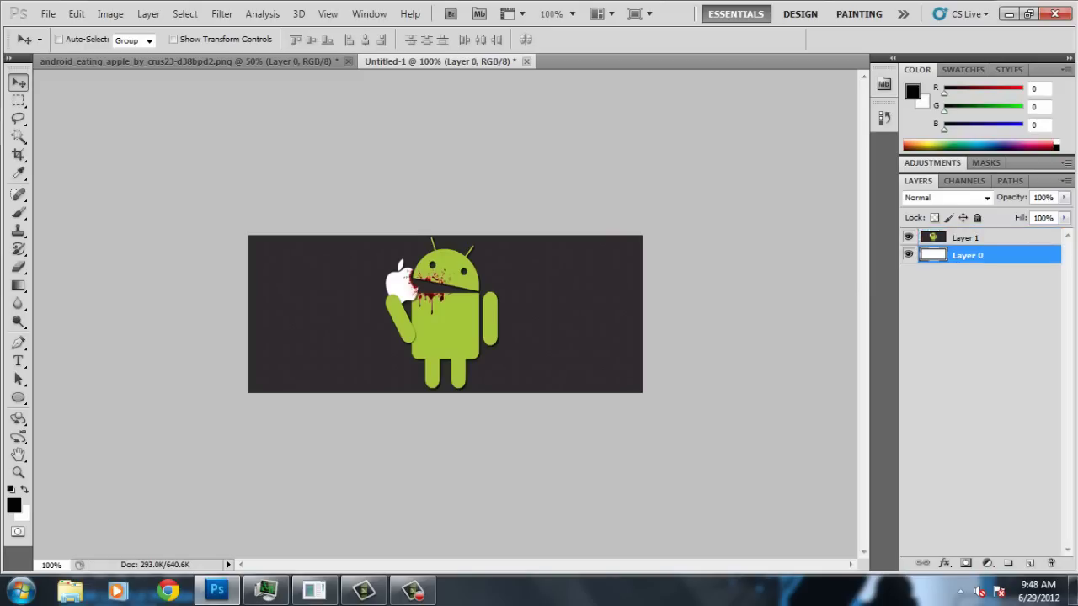
{"action": "left_click", "coordinate": [1018, 128]}
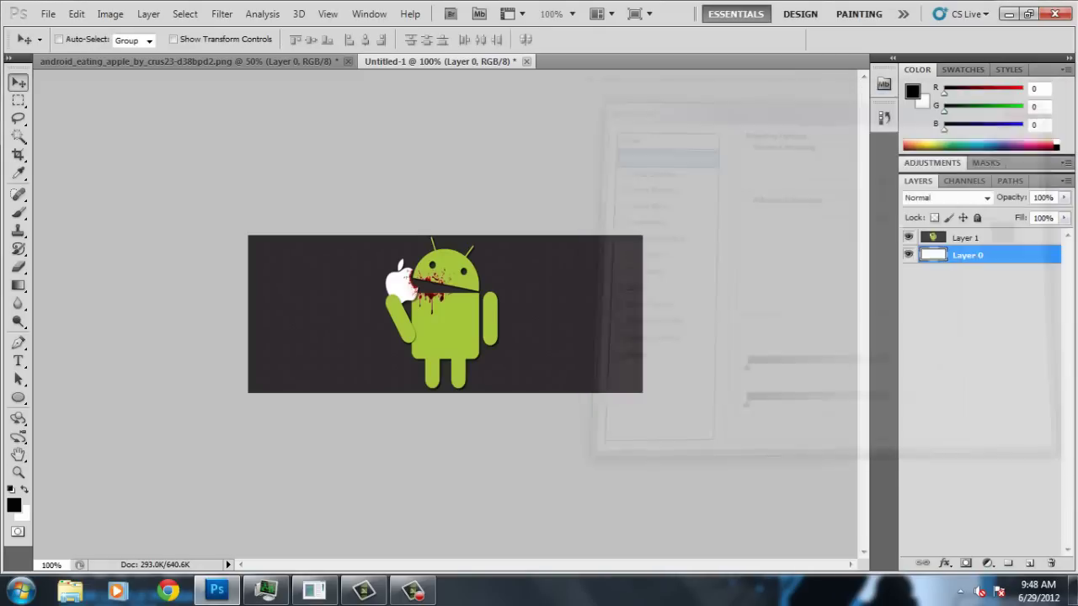
{"action": "left_click", "coordinate": [48, 13]}
{"action": "left_click", "coordinate": [65, 46]}
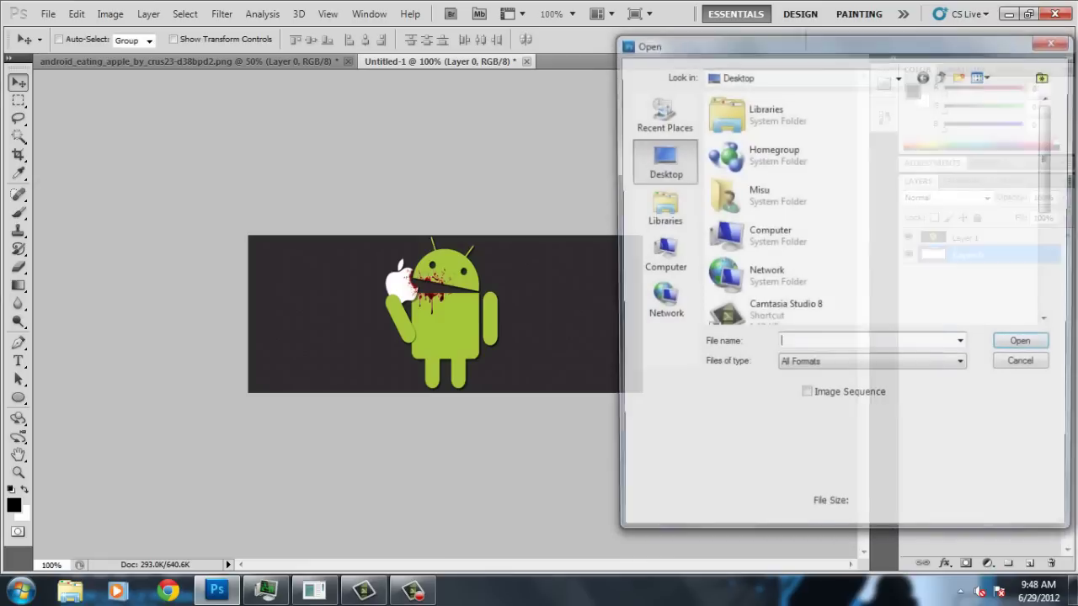
{"action": "scroll", "coordinate": [871, 206], "scroll_direction": "down", "scroll_amount": 3}
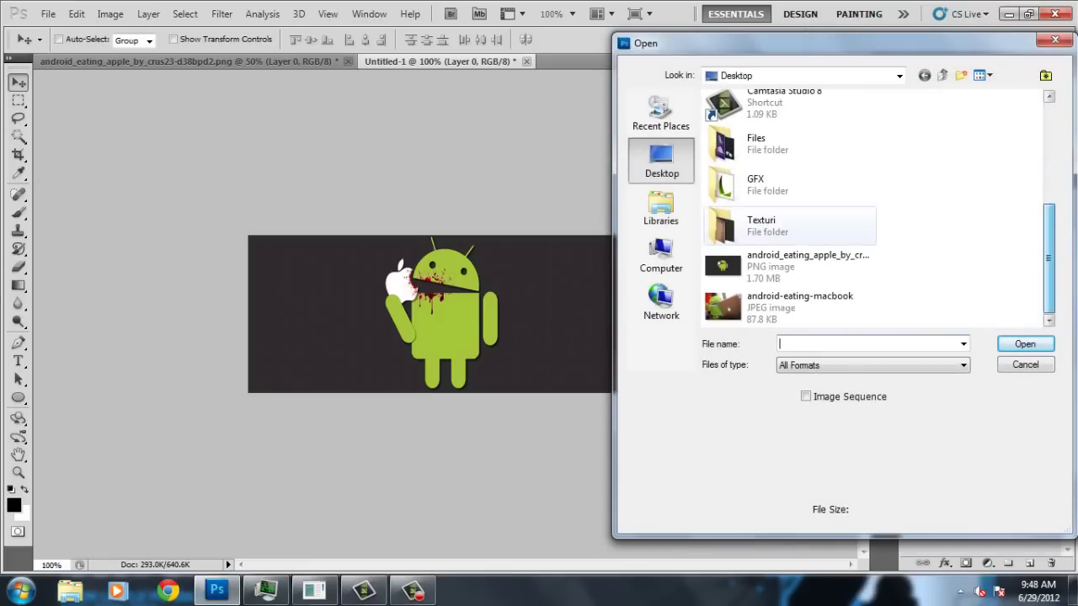
{"action": "double_click", "coordinate": [755, 226]}
Find and open Paper_Texture_2_by_Insan_Stock from the Texturi folder
{"action": "scroll", "coordinate": [871, 211], "scroll_direction": "down", "scroll_amount": 3}
{"action": "scroll", "coordinate": [743, 211], "scroll_direction": "down", "scroll_amount": 10}
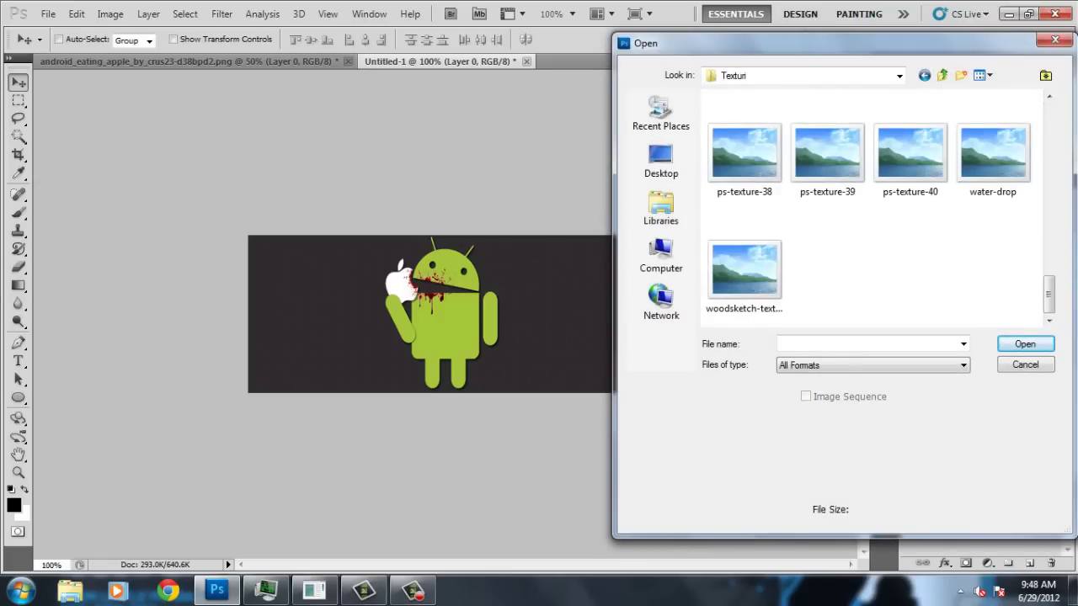
{"action": "scroll", "coordinate": [743, 211], "scroll_direction": "up", "scroll_amount": 3}
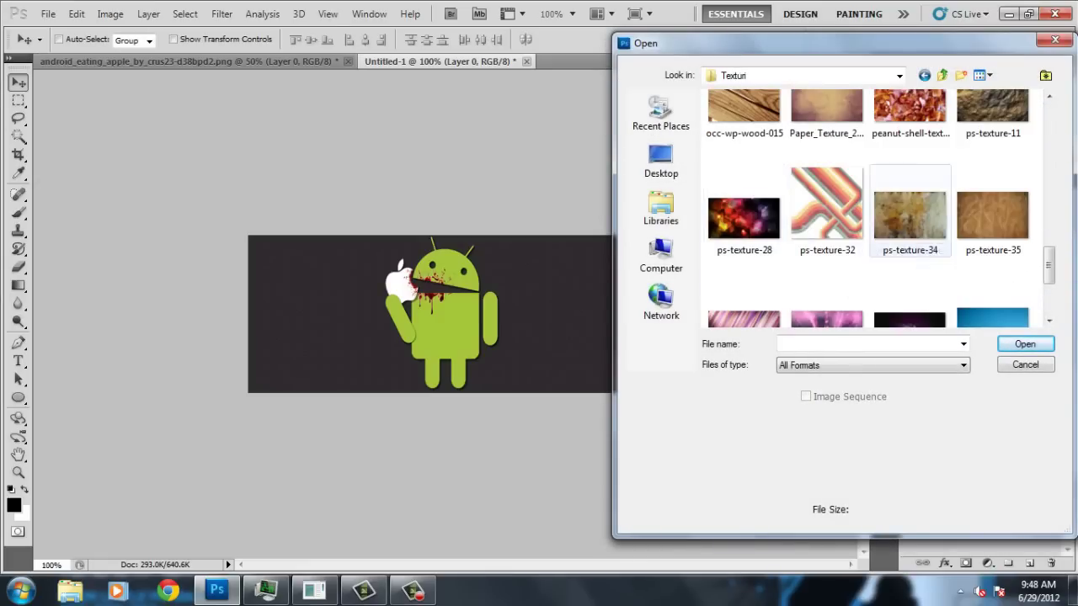
{"action": "scroll", "coordinate": [842, 252], "scroll_direction": "up", "scroll_amount": 3}
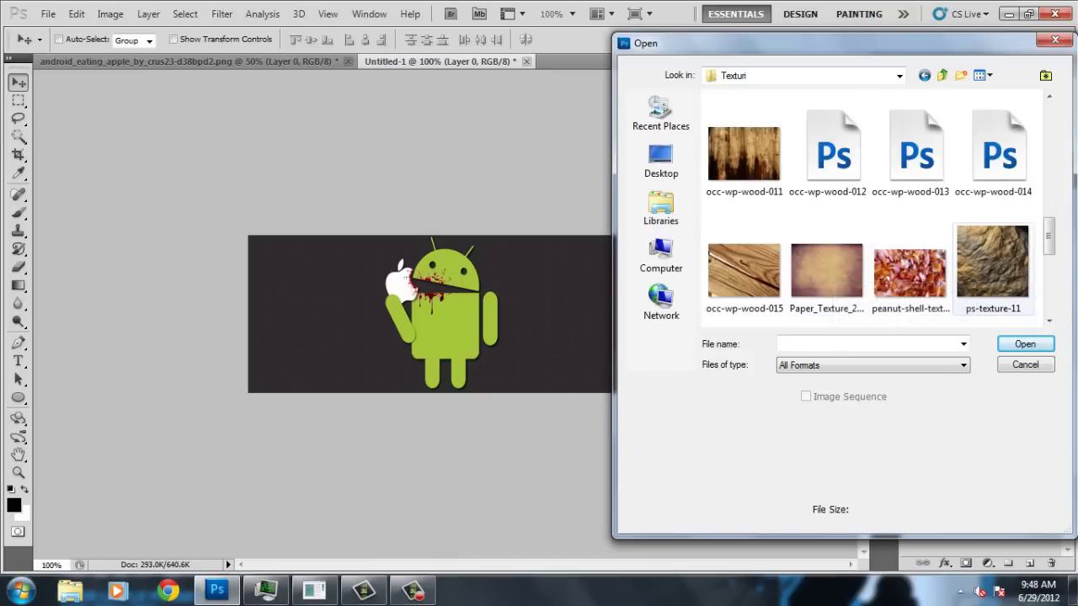
{"action": "scroll", "coordinate": [872, 206], "scroll_direction": "up", "scroll_amount": 3}
{"action": "scroll", "coordinate": [871, 206], "scroll_direction": "down", "scroll_amount": 7}
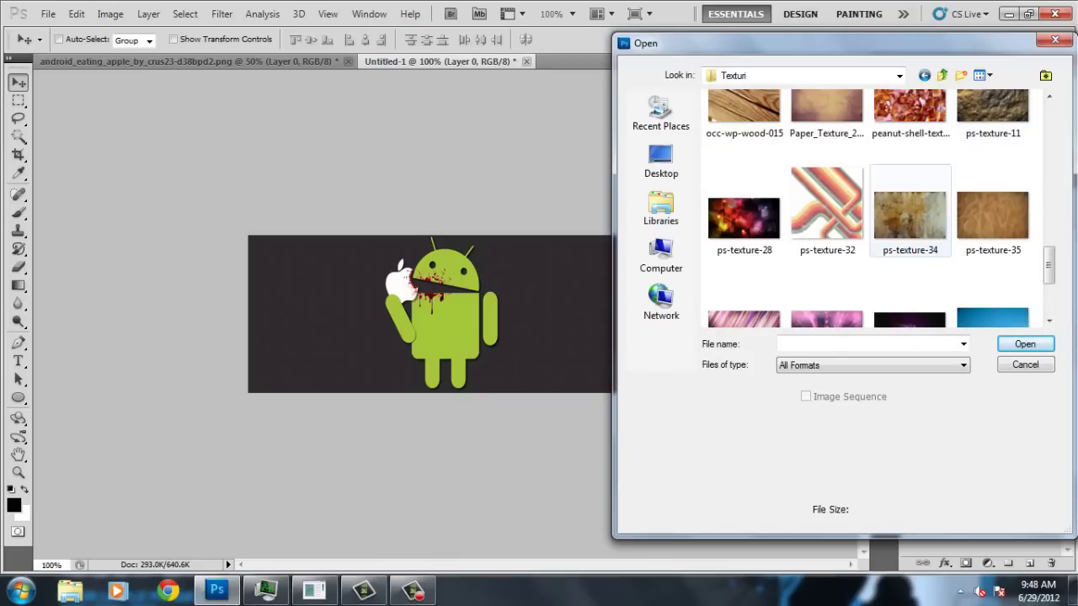
{"action": "scroll", "coordinate": [909, 219], "scroll_direction": "up", "scroll_amount": 3}
{"action": "left_click", "coordinate": [827, 269]}
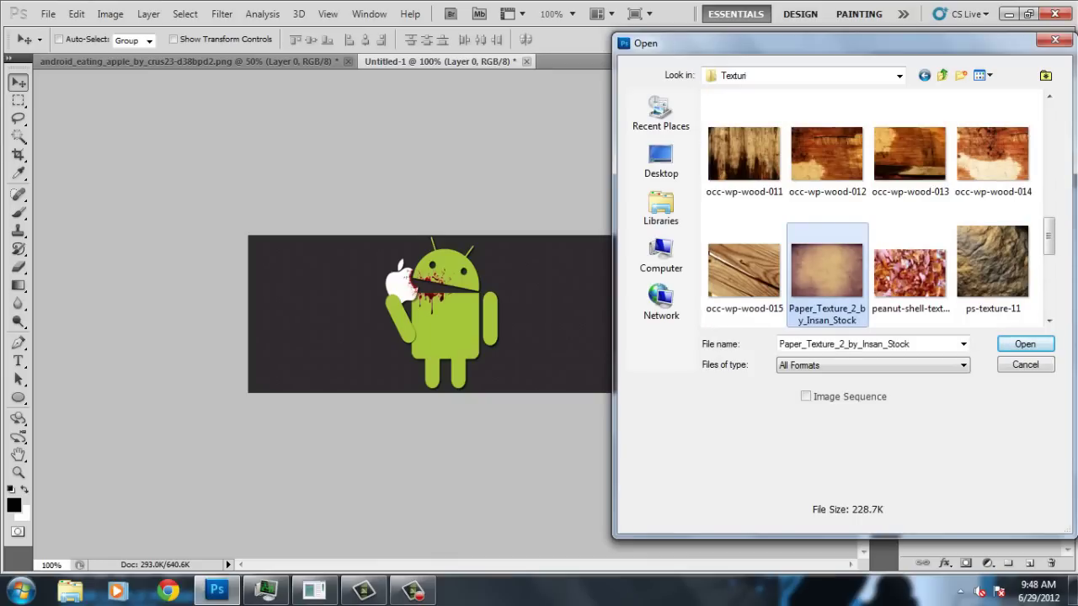
{"action": "double_click", "coordinate": [827, 270]}
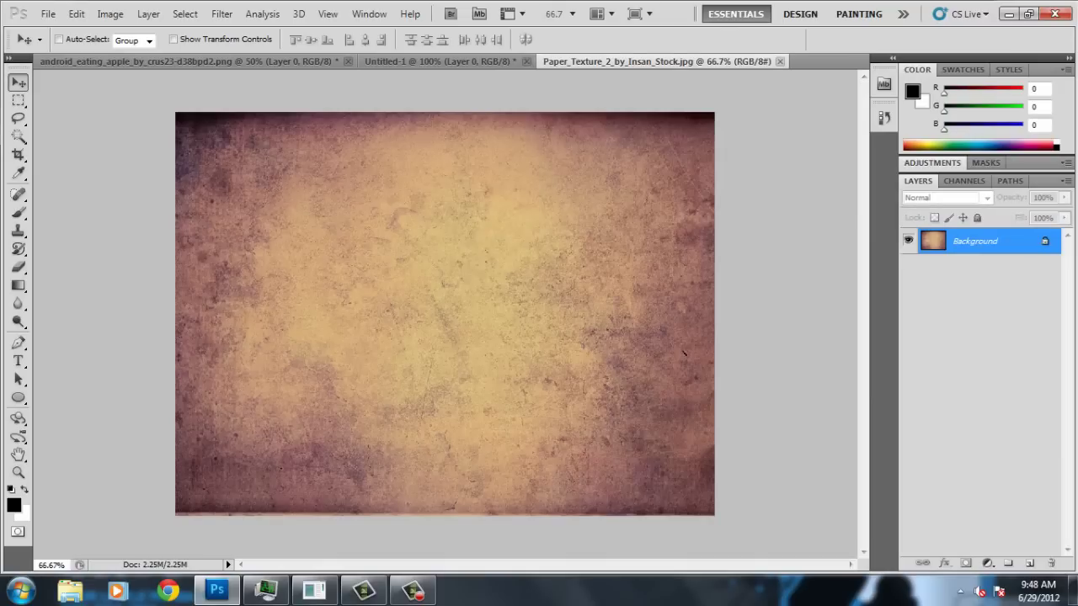
Convert the texture's background to Layer 0 and apply Auto Contrast
{"action": "double_click", "coordinate": [975, 240]}
{"action": "left_click", "coordinate": [666, 189]}
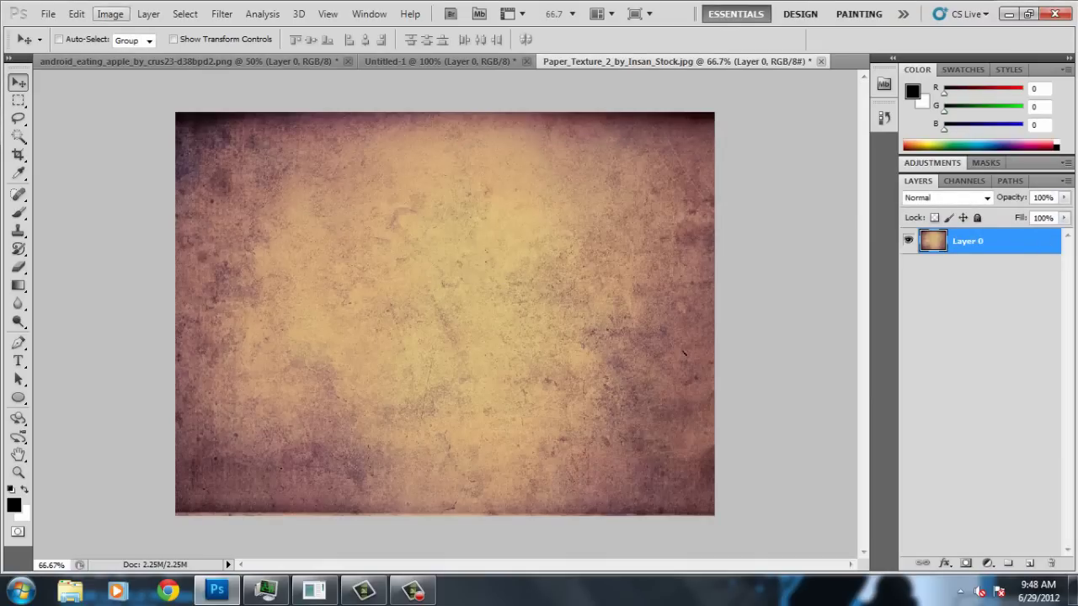
{"action": "left_click", "coordinate": [111, 14]}
{"action": "left_click", "coordinate": [135, 88]}
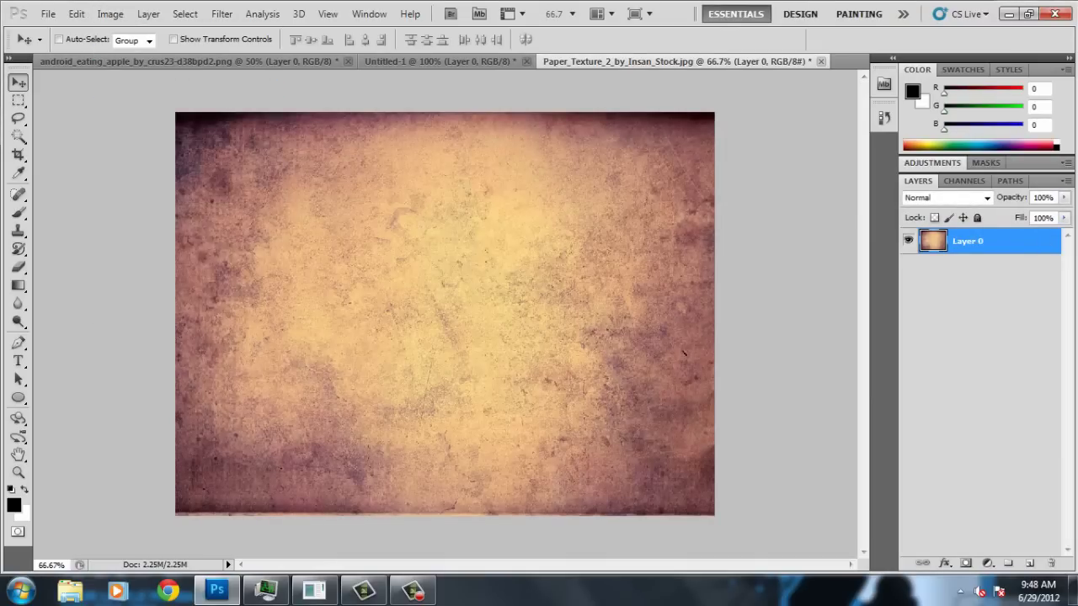
Inspect the Levels channels and presets, then cancel without changes
{"action": "left_click", "coordinate": [110, 14]}
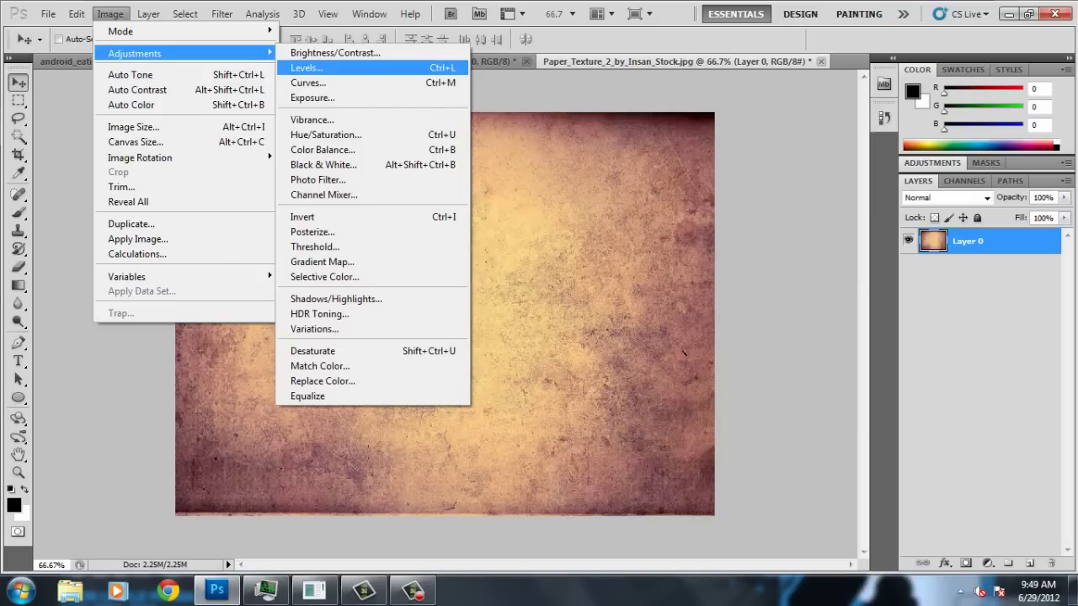
{"action": "left_click", "coordinate": [307, 67]}
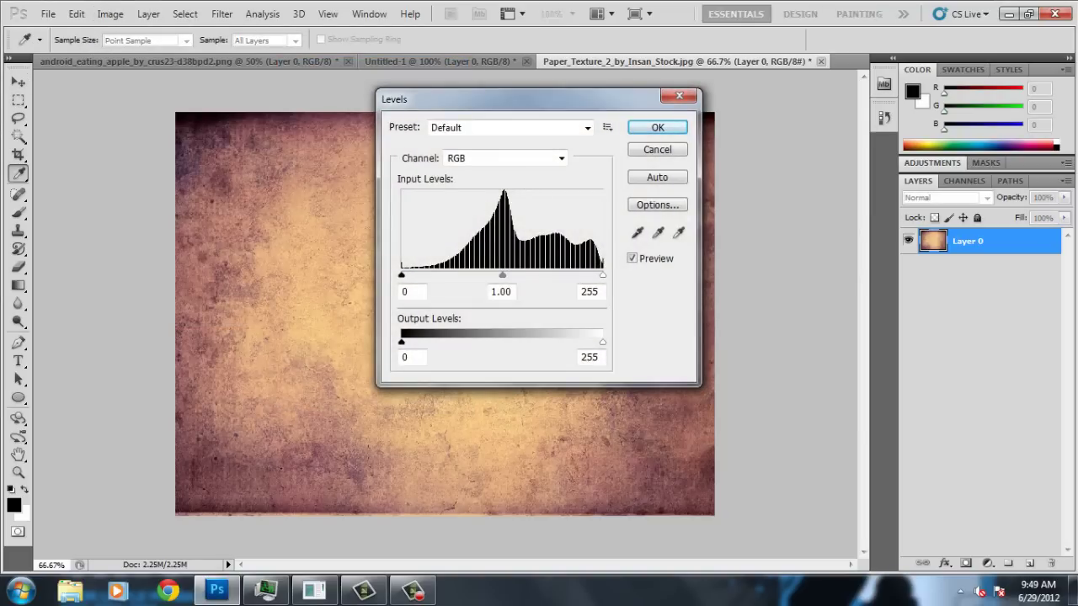
{"action": "left_click", "coordinate": [503, 158]}
{"action": "left_click", "coordinate": [472, 169]}
{"action": "left_click", "coordinate": [587, 127]}
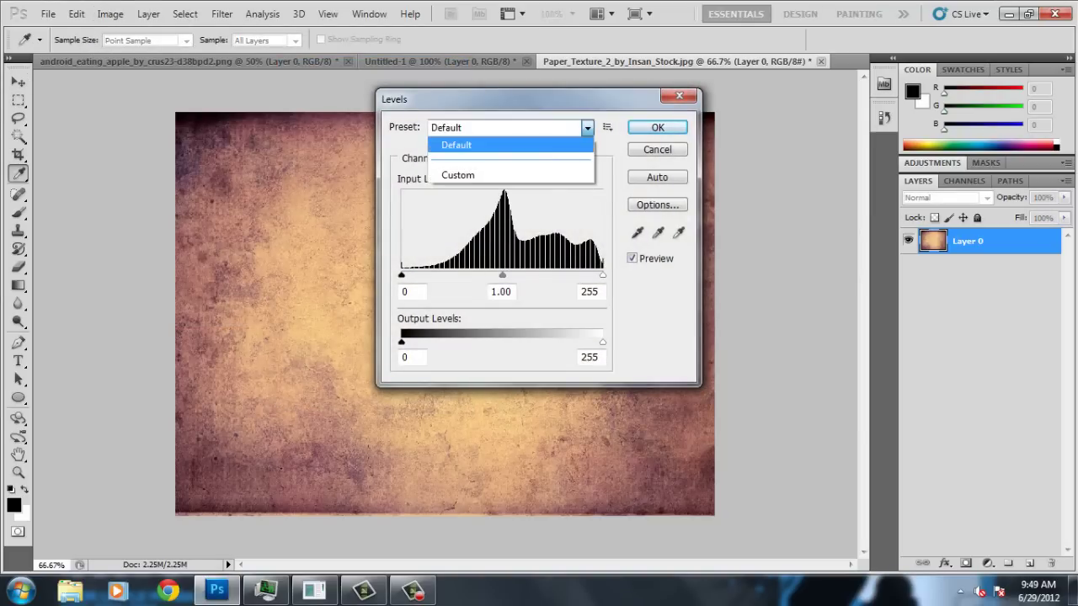
{"action": "left_click", "coordinate": [678, 95]}
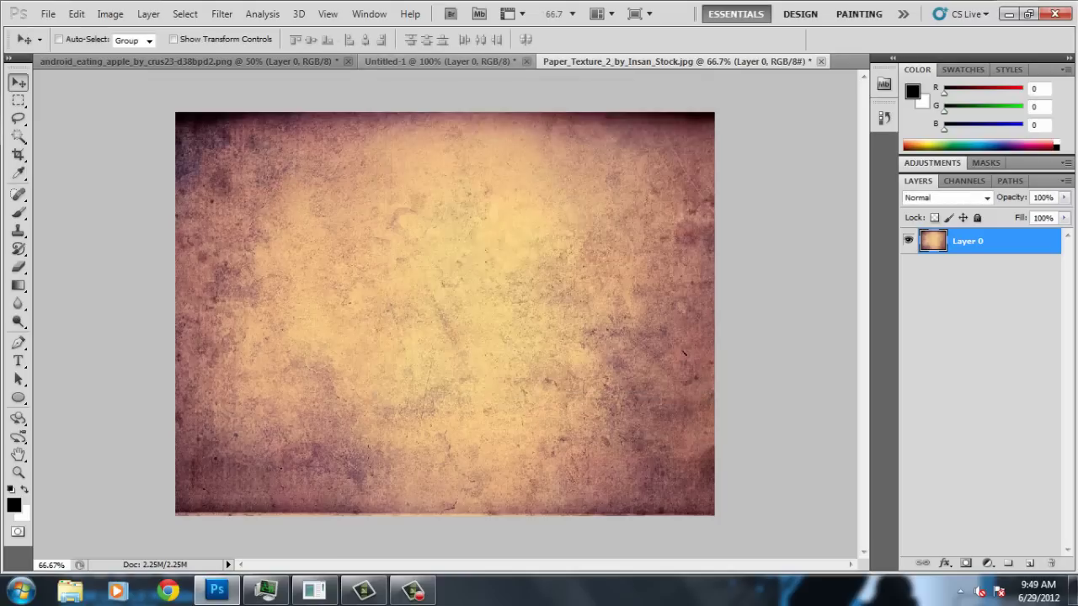
Apply Brightness/Contrast with Contrast set to 48
{"action": "left_click", "coordinate": [109, 14]}
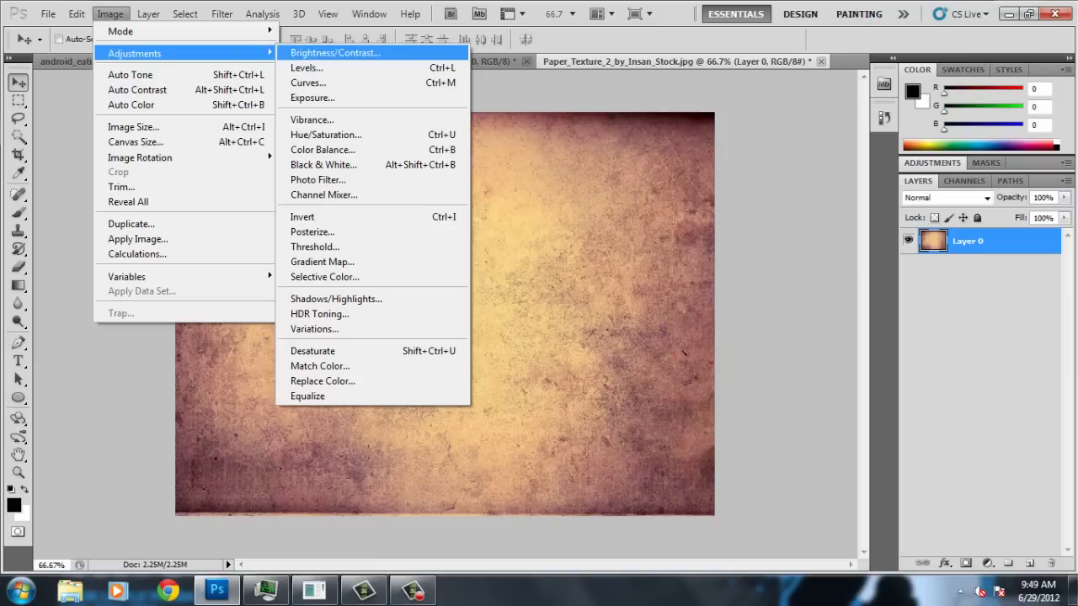
{"action": "left_click", "coordinate": [335, 52]}
{"action": "key", "text": "Tab"}
{"action": "key", "text": "shift+Up"}
{"action": "key", "text": "shift+Up"}
{"action": "key", "text": "shift+Up"}
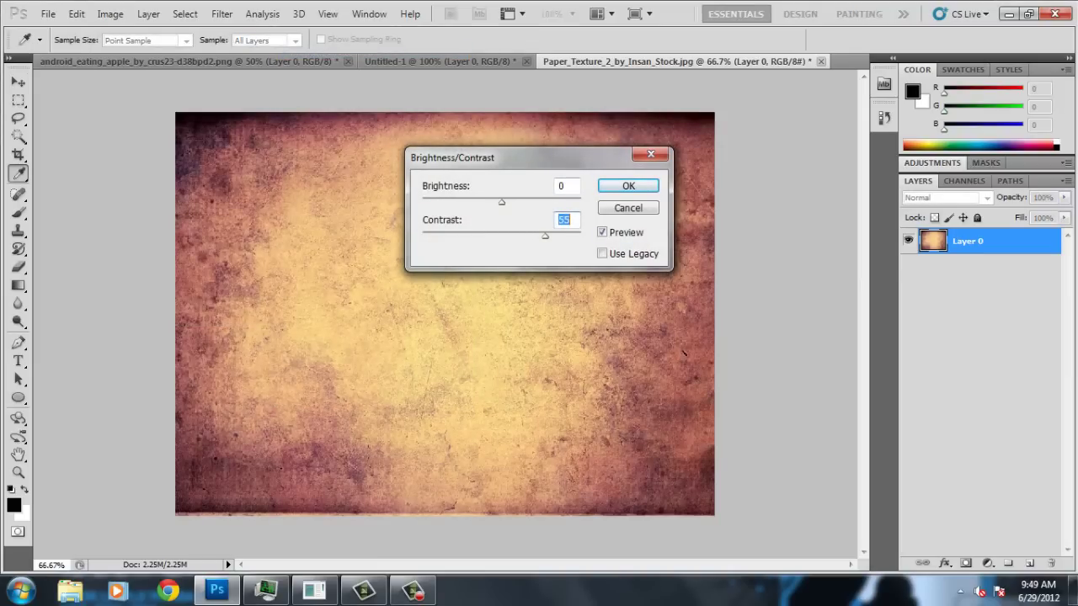
{"action": "key", "text": "shift+Down"}
{"action": "key", "text": "shift+Down"}
{"action": "key", "text": "shift+Down"}
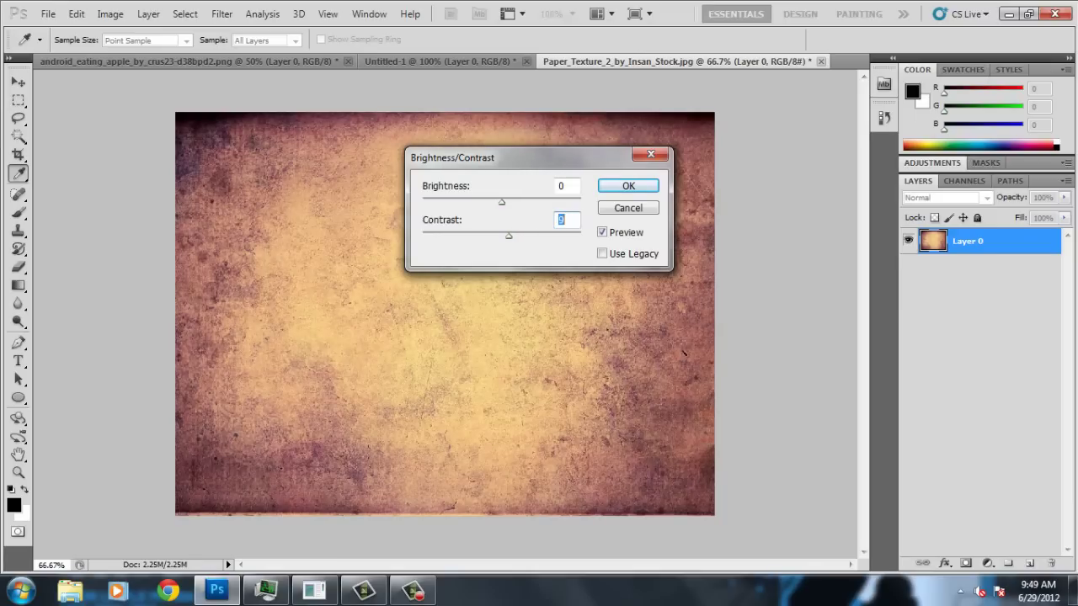
{"action": "key", "text": "shift+Up"}
{"action": "key", "text": "shift+Up"}
{"action": "key", "text": "shift+Up"}
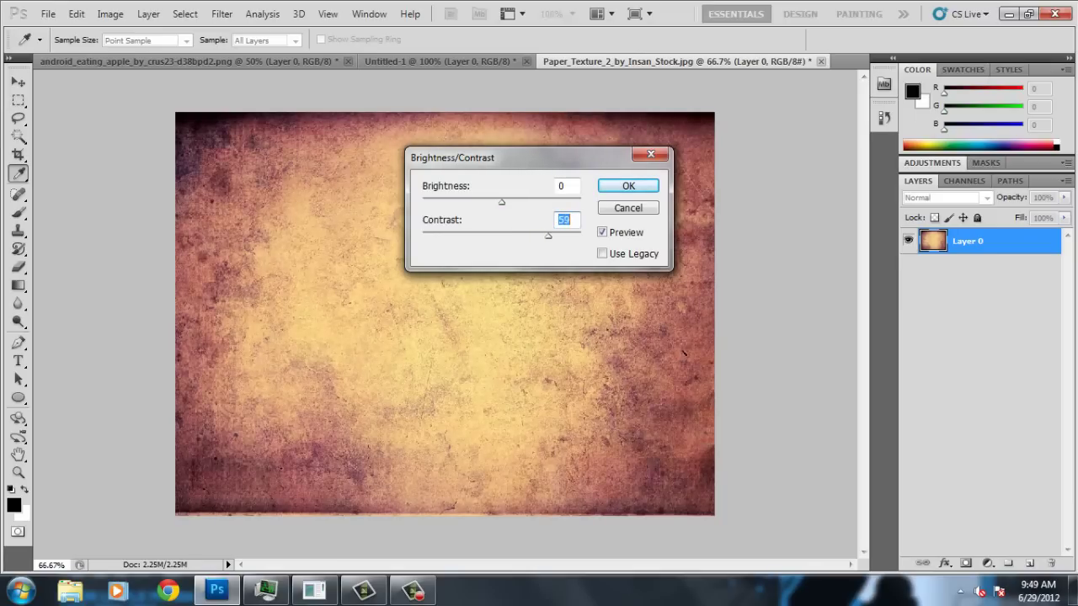
{"action": "key", "text": "shift+Down"}
{"action": "key", "text": "shift+Down"}
{"action": "key", "text": "Down"}
{"action": "key", "text": "Down"}
{"action": "key", "text": "Return"}
Leave the blend mode Normal, copy the whole texture, and paste it into Untitled-1
{"action": "left_click", "coordinate": [947, 197]}
{"action": "left_click", "coordinate": [946, 197]}
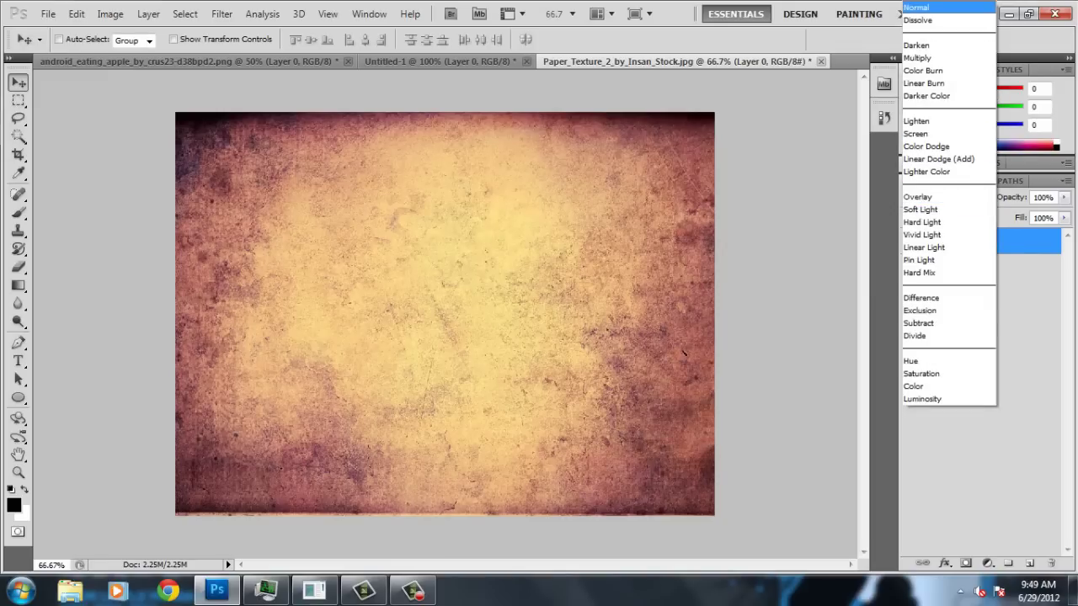
{"action": "key", "text": "Escape"}
{"action": "key", "text": "ctrl+a"}
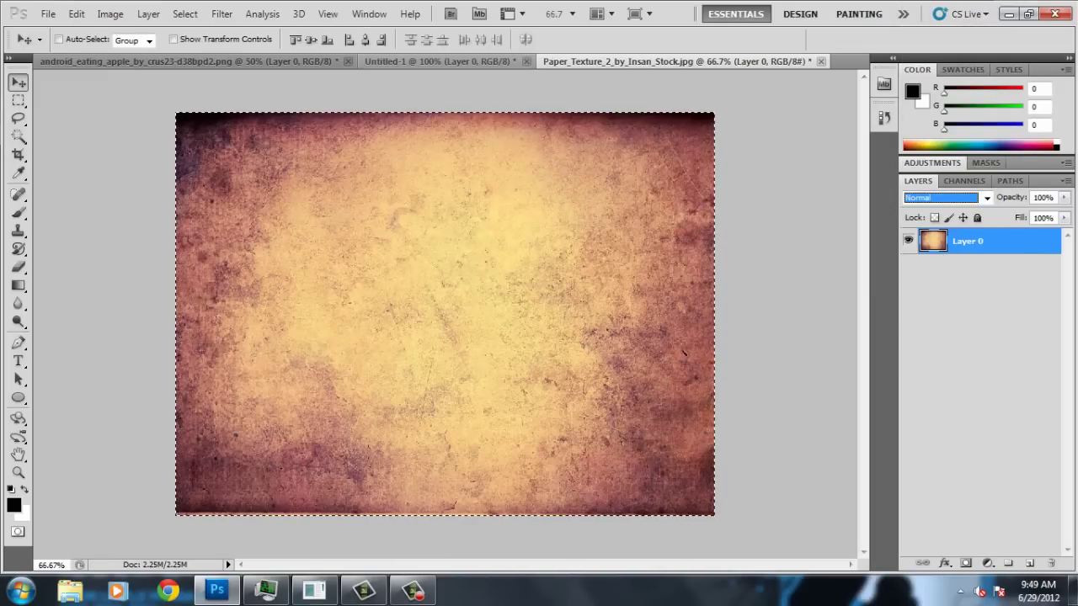
{"action": "left_click", "coordinate": [437, 61]}
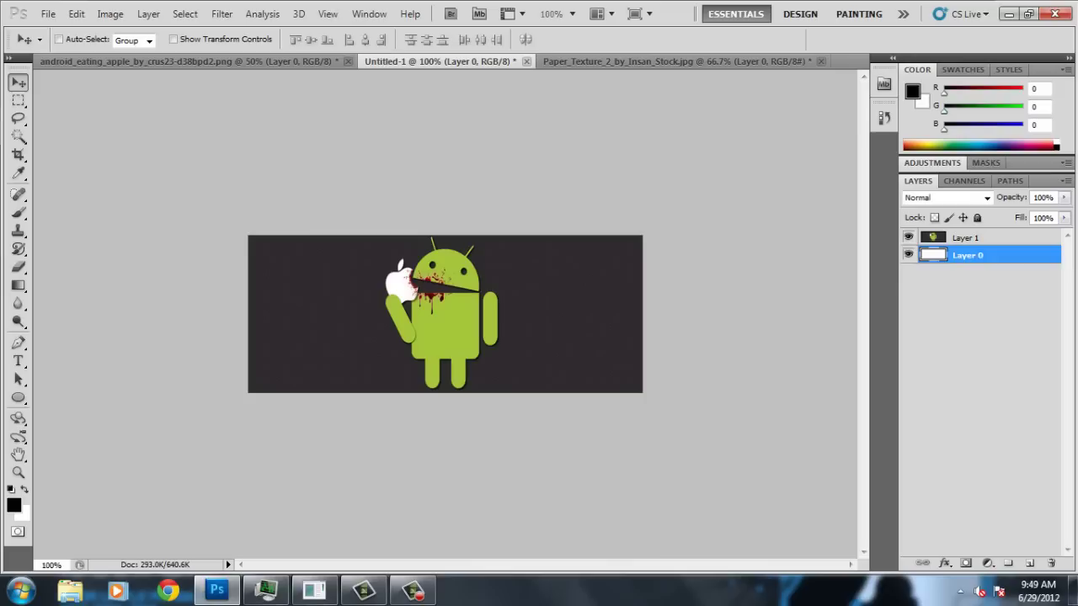
{"action": "key", "text": "ctrl+v"}
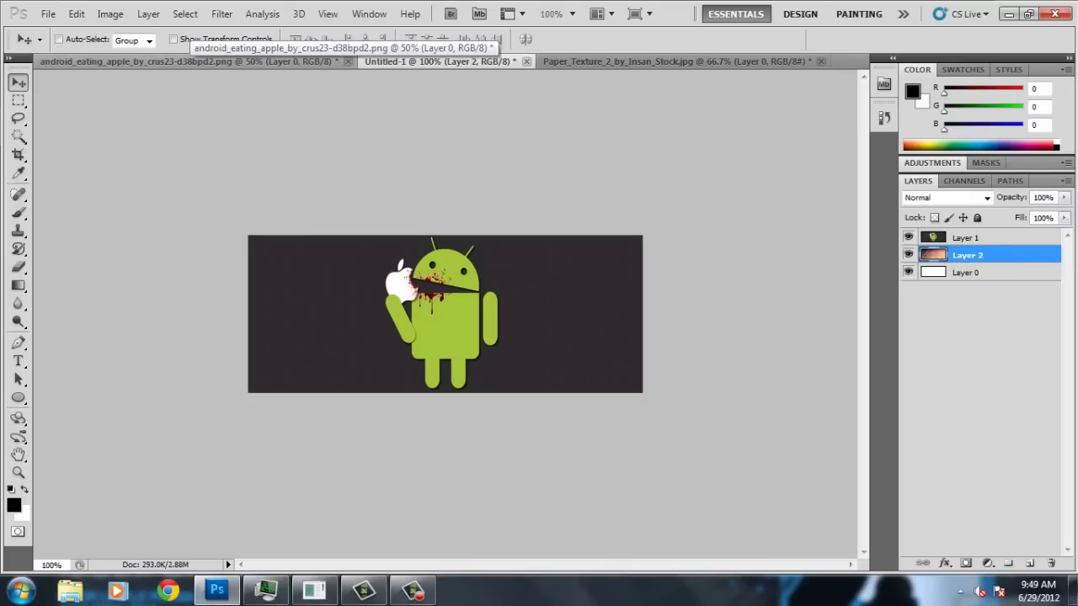
Move Layer 2 above Layer 1 and scale it to cover the whole banner
{"action": "left_click_drag", "start_coordinate": [968, 255], "coordinate": [968, 236]}
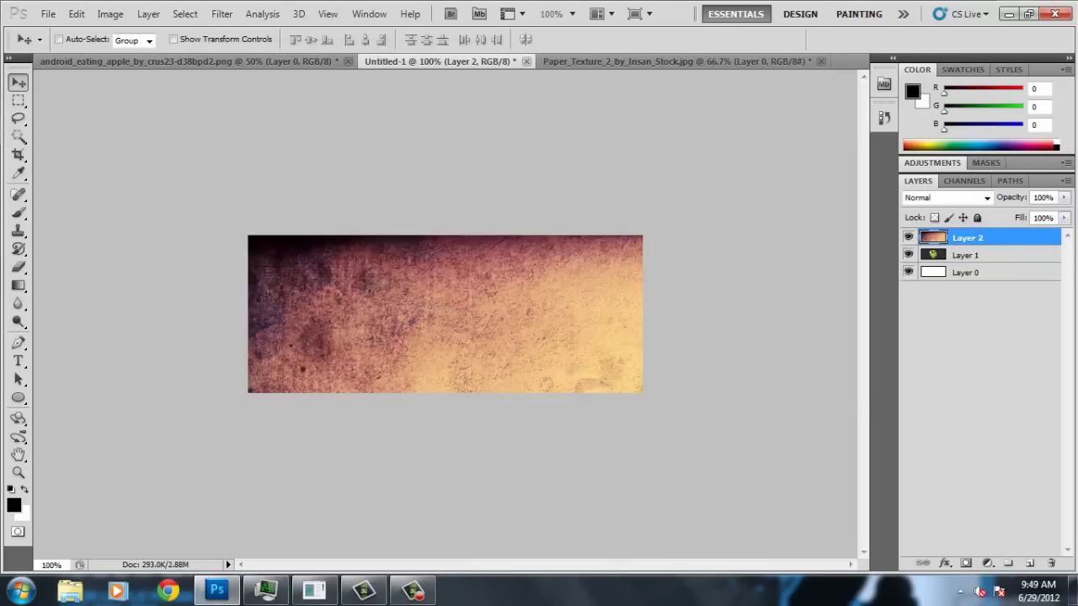
{"action": "mouse_move", "coordinate": [446, 312]}
{"action": "left_mouse_down"}
{"action": "mouse_move", "coordinate": [411, 298]}
{"action": "mouse_move", "coordinate": [360, 110]}
{"action": "left_mouse_up"}
{"action": "key", "text": "ctrl+t"}
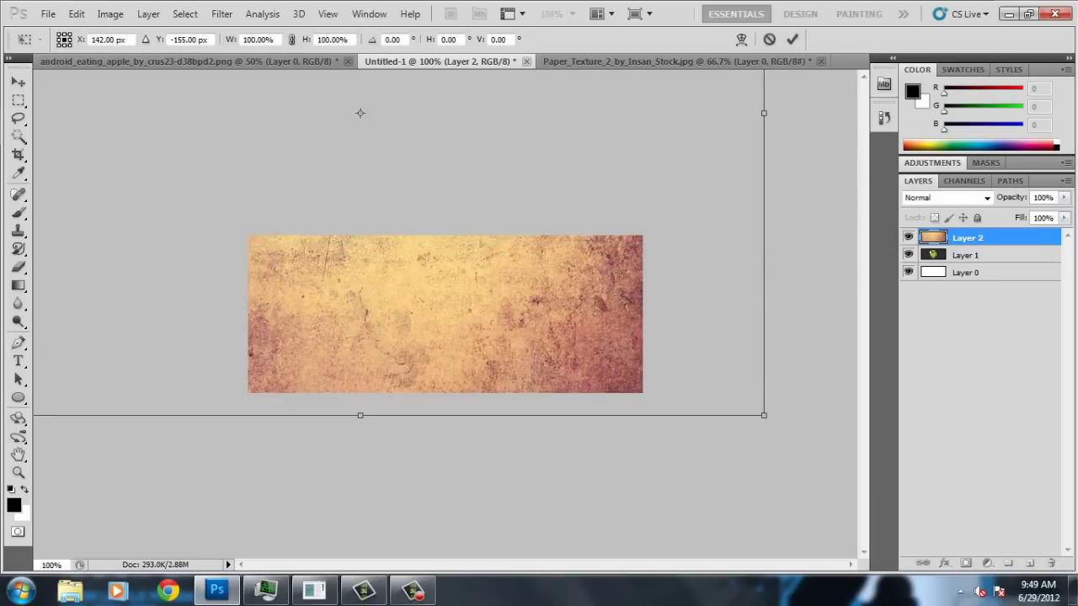
{"action": "left_click_drag", "start_coordinate": [763, 411], "coordinate": [618, 420]}
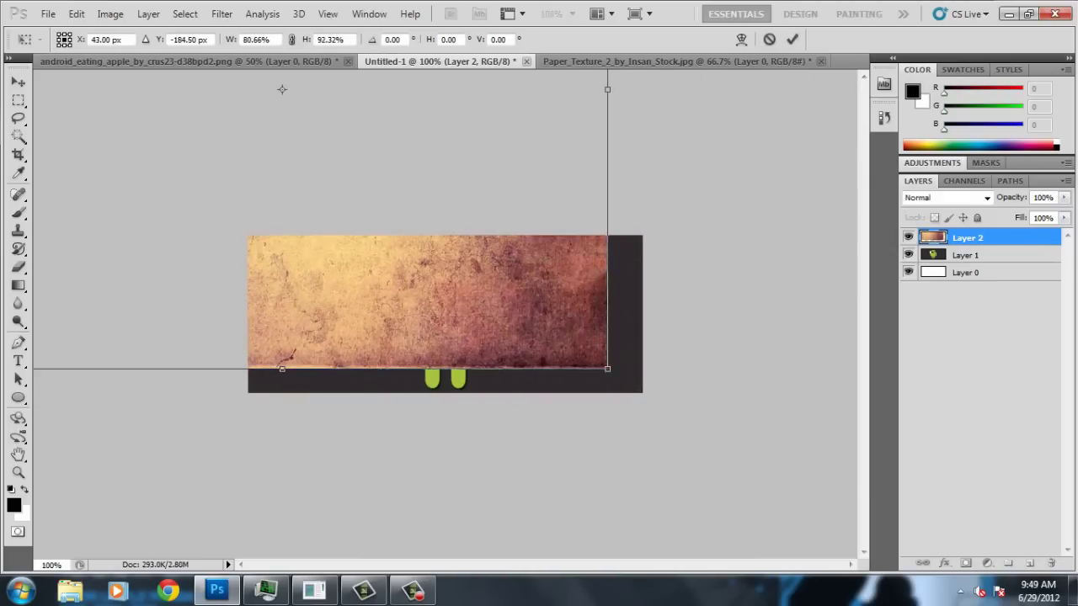
{"action": "left_click_drag", "start_coordinate": [293, 140], "coordinate": [317, 113]}
{"action": "left_click", "coordinate": [18, 81]}
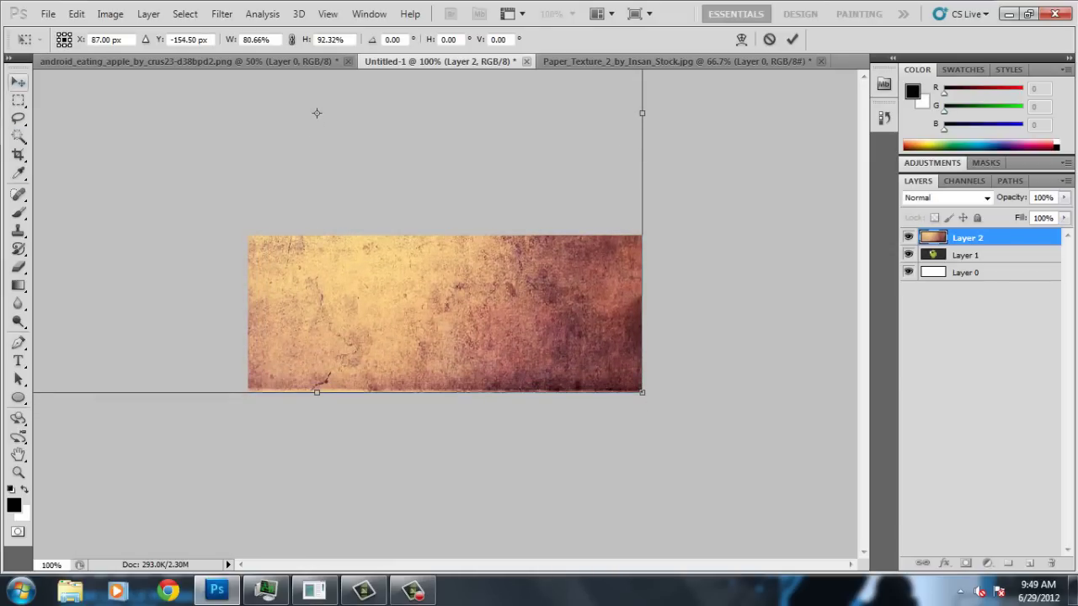
{"action": "left_click", "coordinate": [426, 216]}
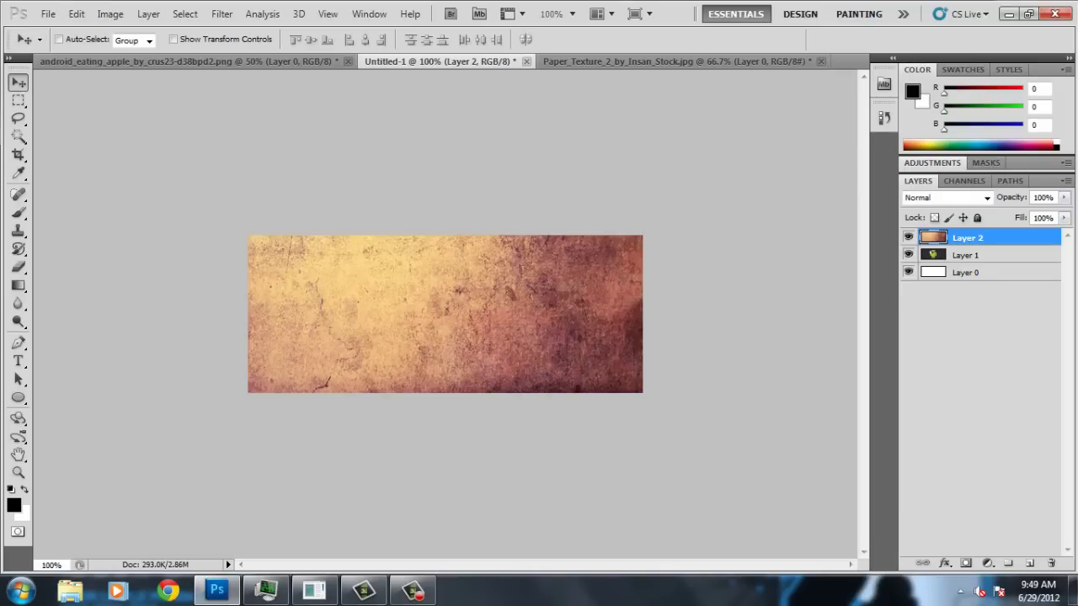
{"action": "left_click", "coordinate": [947, 197]}
Set Layer 2's blend mode to Overlay after cycling through nearby modes
{"action": "left_click", "coordinate": [926, 335]}
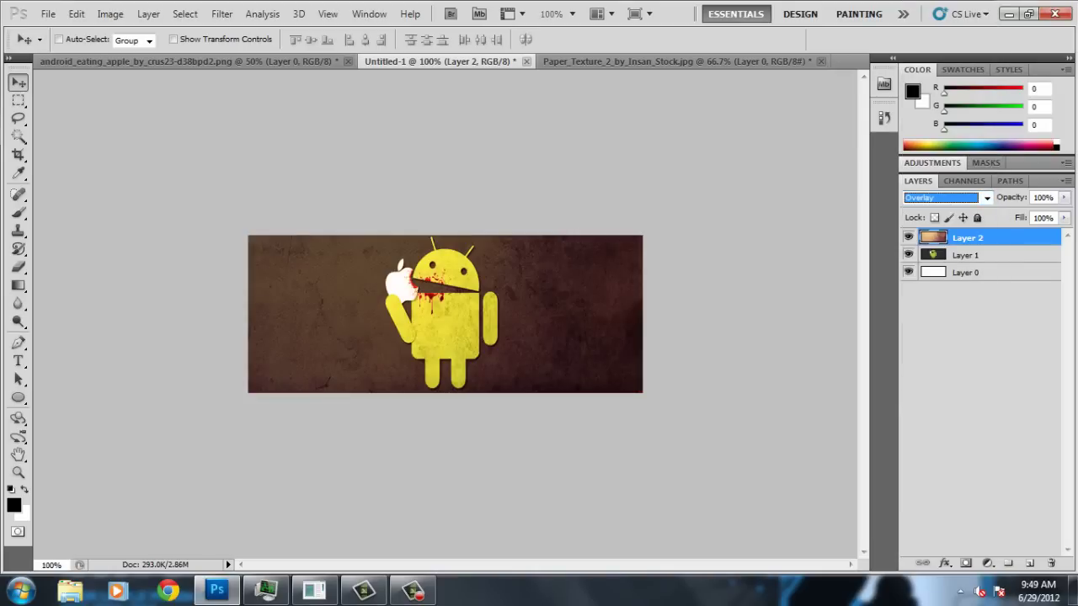
{"action": "key", "text": "Down"}
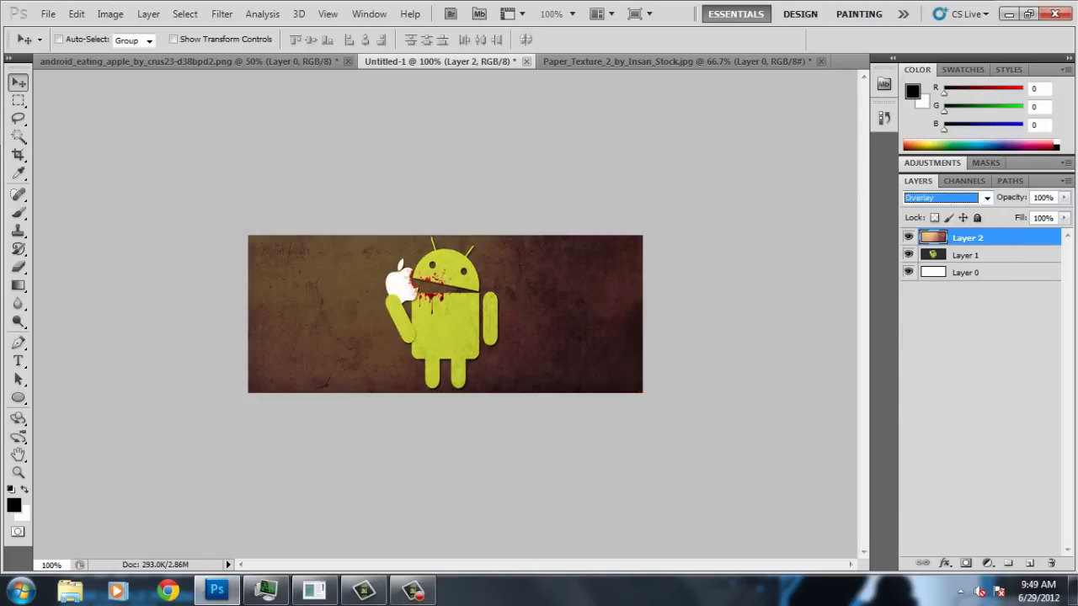
{"action": "key", "text": "Up"}
{"action": "key", "text": "Down"}
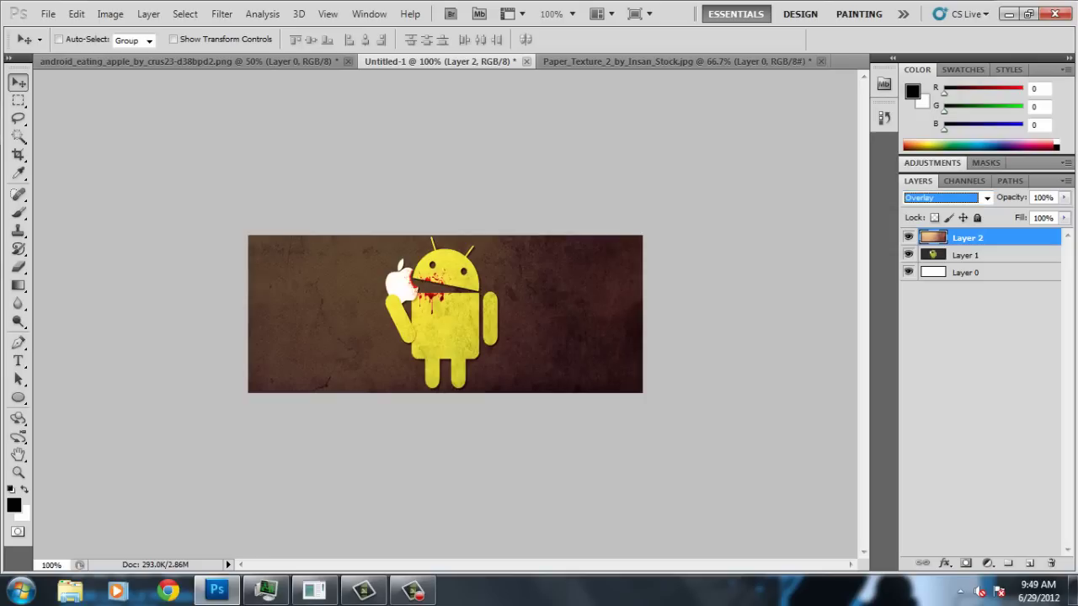
{"action": "double_click", "coordinate": [1002, 237]}
{"action": "key", "text": "Escape"}
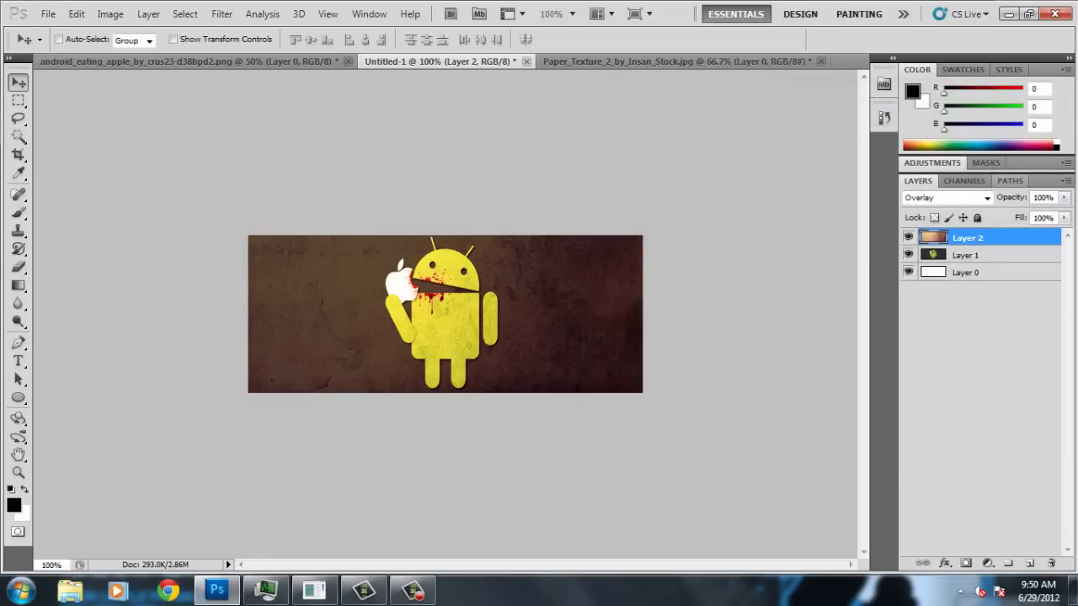
{"action": "left_click", "coordinate": [963, 180]}
{"action": "left_click", "coordinate": [917, 181]}
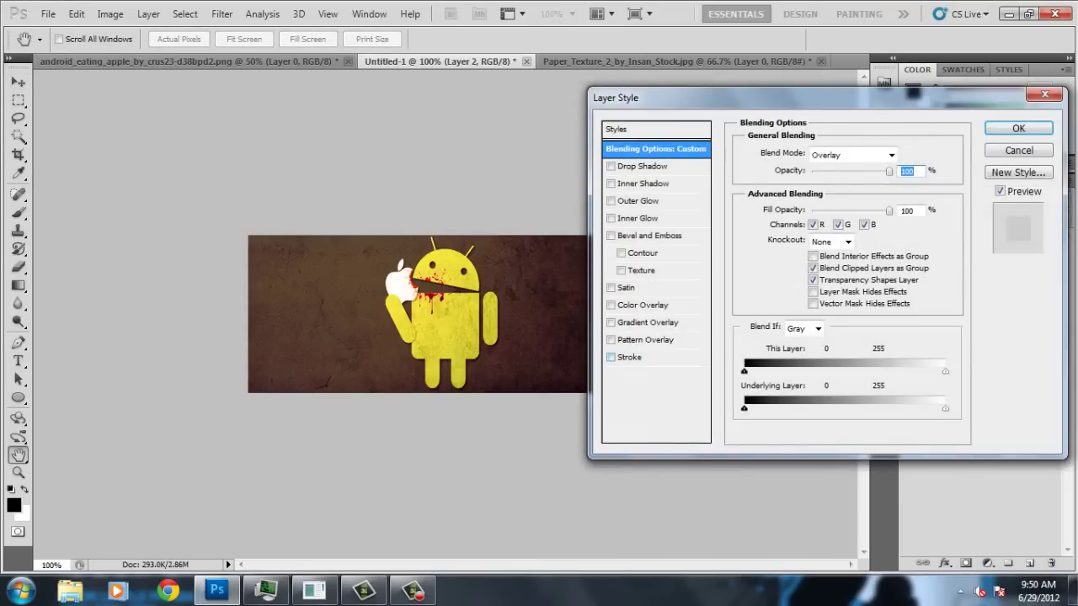
Try Color Overlay, Satin, Bevel and Texture (scale ~17) effects, then discard them all
{"action": "left_click", "coordinate": [611, 305]}
{"action": "left_click", "coordinate": [611, 288]}
{"action": "left_click", "coordinate": [610, 287]}
{"action": "left_click", "coordinate": [610, 235]}
{"action": "left_click", "coordinate": [610, 235]}
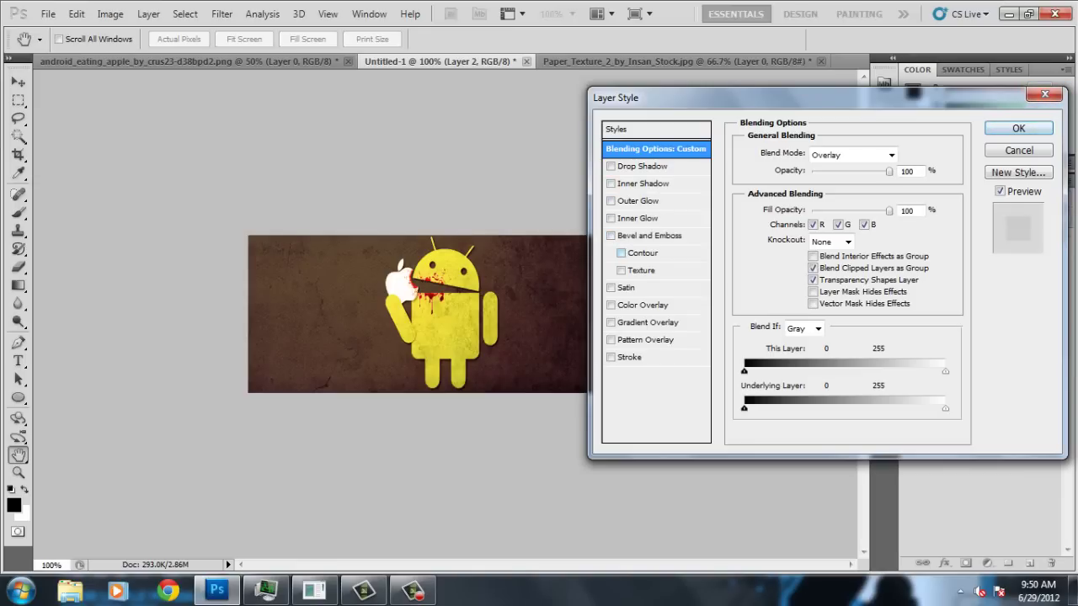
{"action": "left_click", "coordinate": [620, 270]}
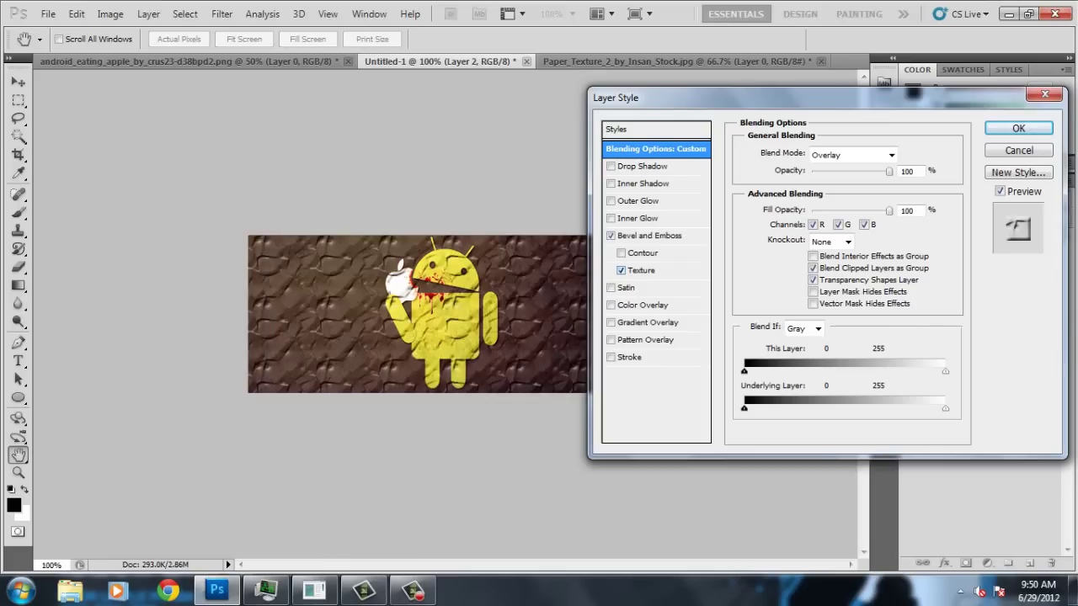
{"action": "left_click", "coordinate": [641, 271]}
{"action": "left_click_drag", "start_coordinate": [813, 205], "coordinate": [776, 205]}
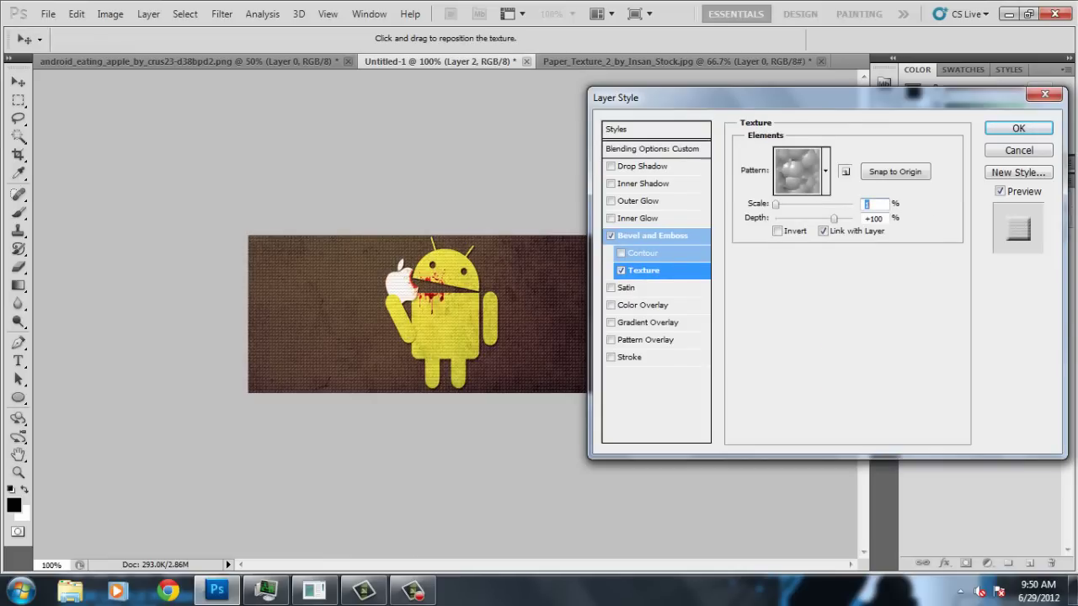
{"action": "key", "text": "space"}
{"action": "key", "text": "Return"}
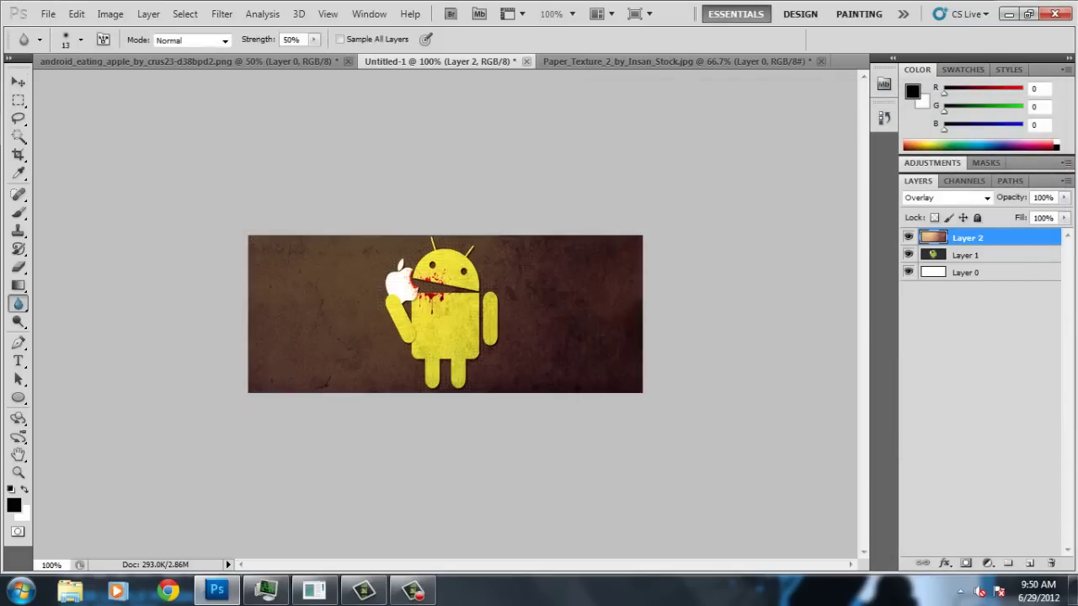
Pass through the gradient and eraser tools to the Blur Tool, then start File > Open
{"action": "left_click", "coordinate": [19, 285]}
{"action": "right_click", "coordinate": [18, 267]}
{"action": "left_click", "coordinate": [76, 267]}
{"action": "key", "text": "r"}
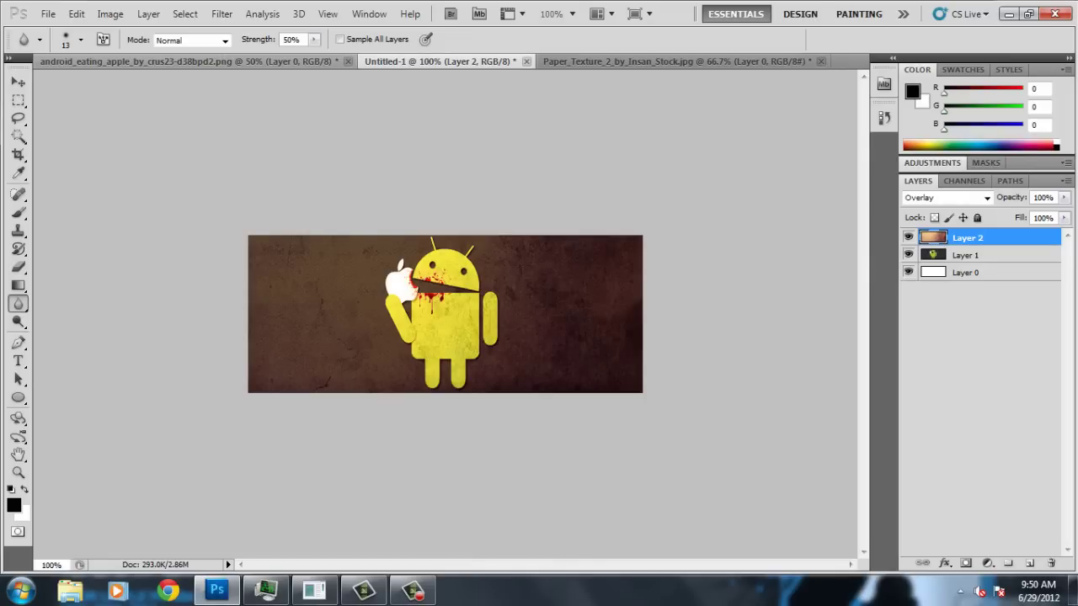
{"action": "left_click", "coordinate": [48, 15]}
{"action": "left_click", "coordinate": [59, 44]}
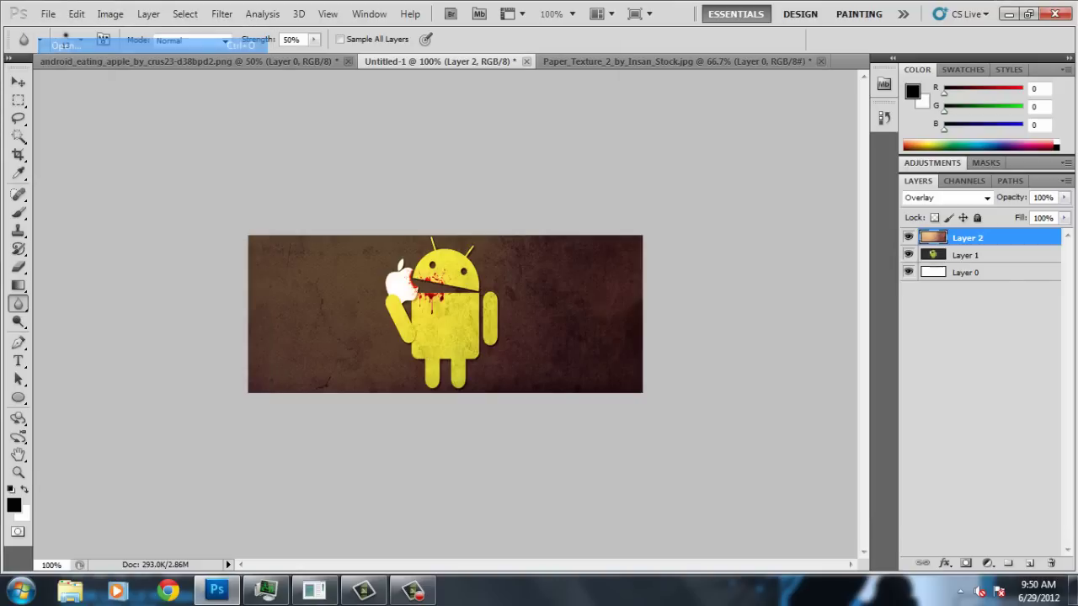
Scroll the Open dialog's file list to locate light_texture_by_Insan_Stock
{"action": "scroll", "coordinate": [867, 211], "scroll_direction": "down", "scroll_amount": 10}
{"action": "scroll", "coordinate": [867, 211], "scroll_direction": "down", "scroll_amount": 10}
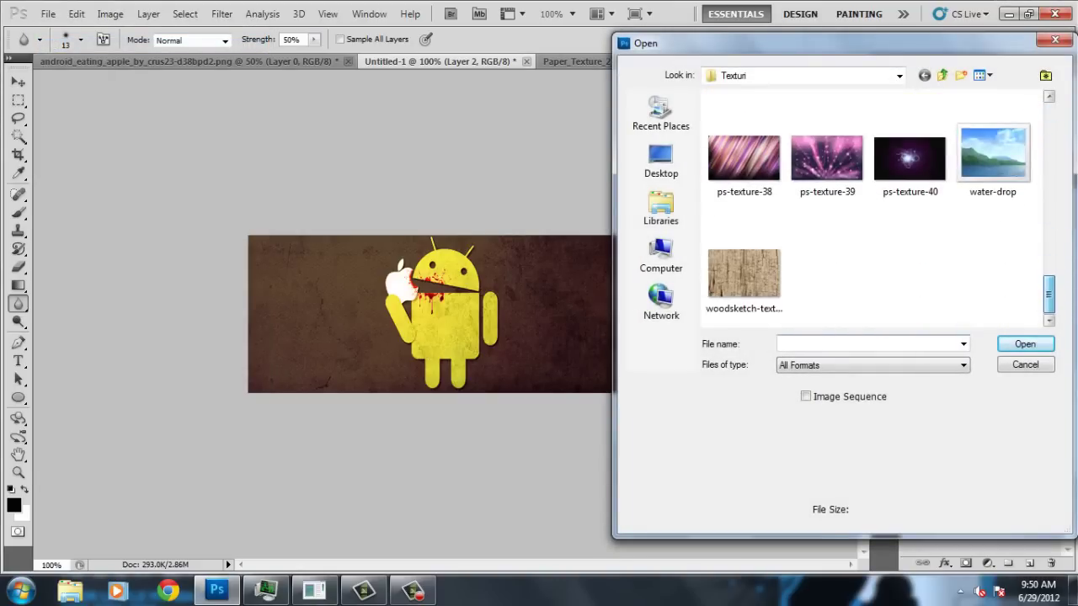
{"action": "scroll", "coordinate": [867, 210], "scroll_direction": "up", "scroll_amount": 1}
{"action": "scroll", "coordinate": [876, 211], "scroll_direction": "up", "scroll_amount": 2}
{"action": "scroll", "coordinate": [876, 210], "scroll_direction": "up", "scroll_amount": 1}
{"action": "scroll", "coordinate": [875, 210], "scroll_direction": "up", "scroll_amount": 1}
{"action": "scroll", "coordinate": [875, 211], "scroll_direction": "up", "scroll_amount": 2}
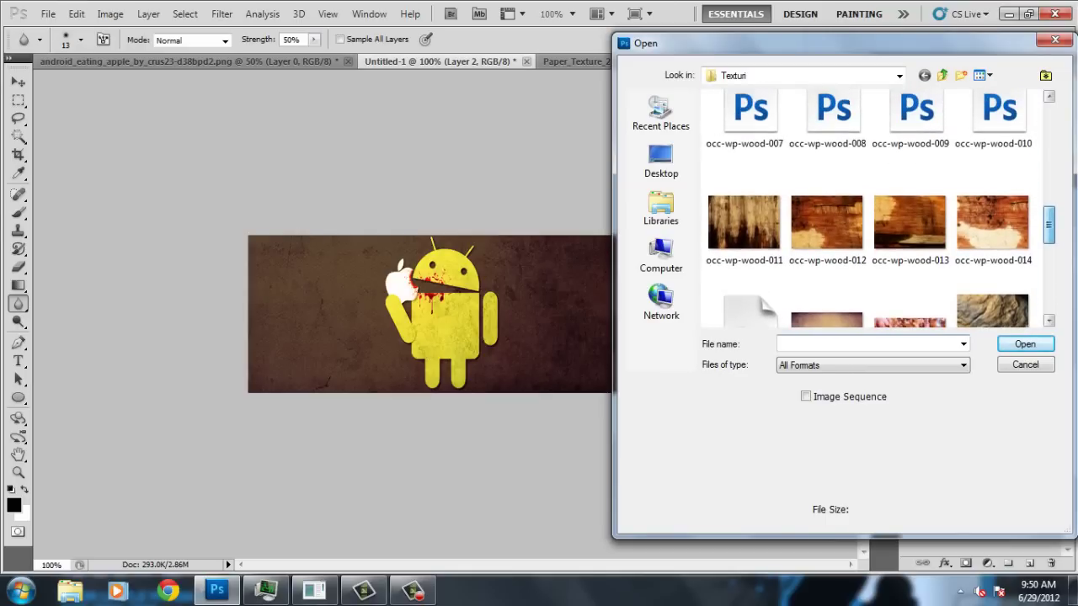
{"action": "scroll", "coordinate": [875, 211], "scroll_direction": "up", "scroll_amount": 1}
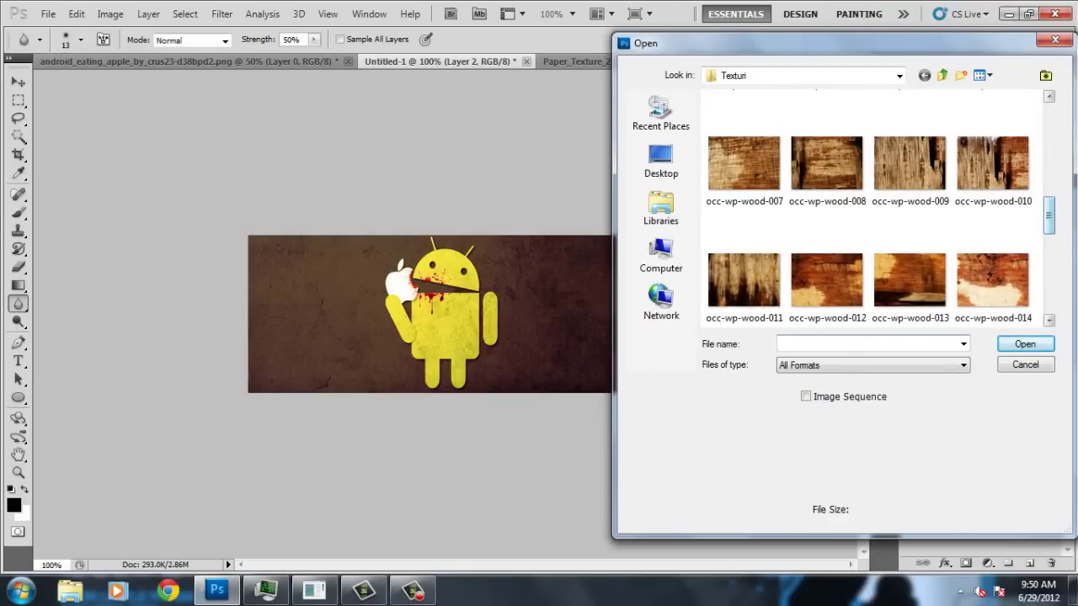
{"action": "scroll", "coordinate": [881, 209], "scroll_direction": "up", "scroll_amount": 1}
{"action": "scroll", "coordinate": [881, 210], "scroll_direction": "up", "scroll_amount": 1}
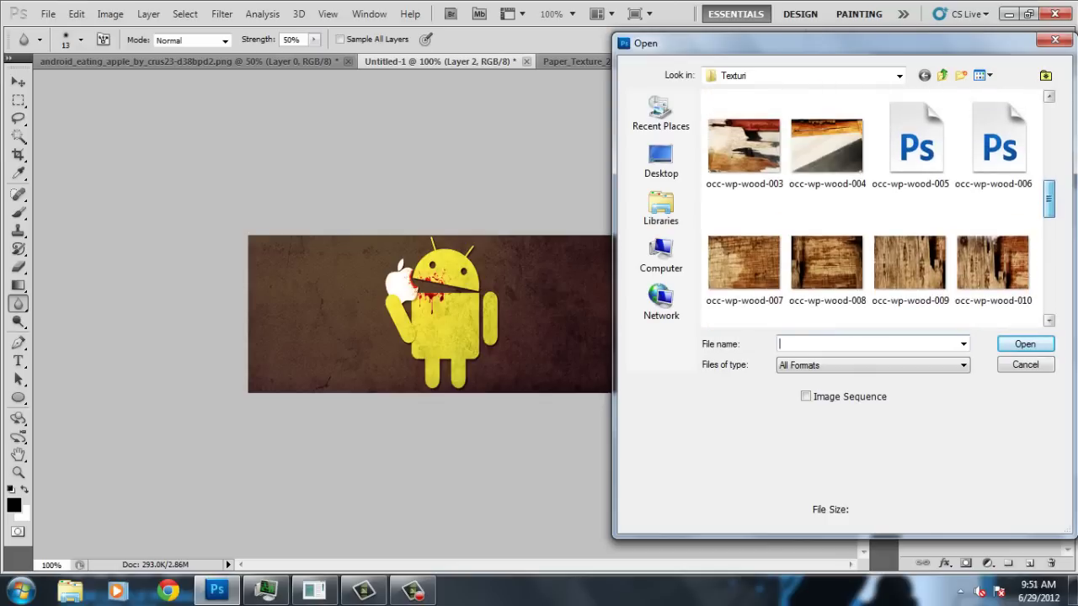
{"action": "scroll", "coordinate": [881, 211], "scroll_direction": "up", "scroll_amount": 1}
{"action": "scroll", "coordinate": [881, 209], "scroll_direction": "up", "scroll_amount": 1}
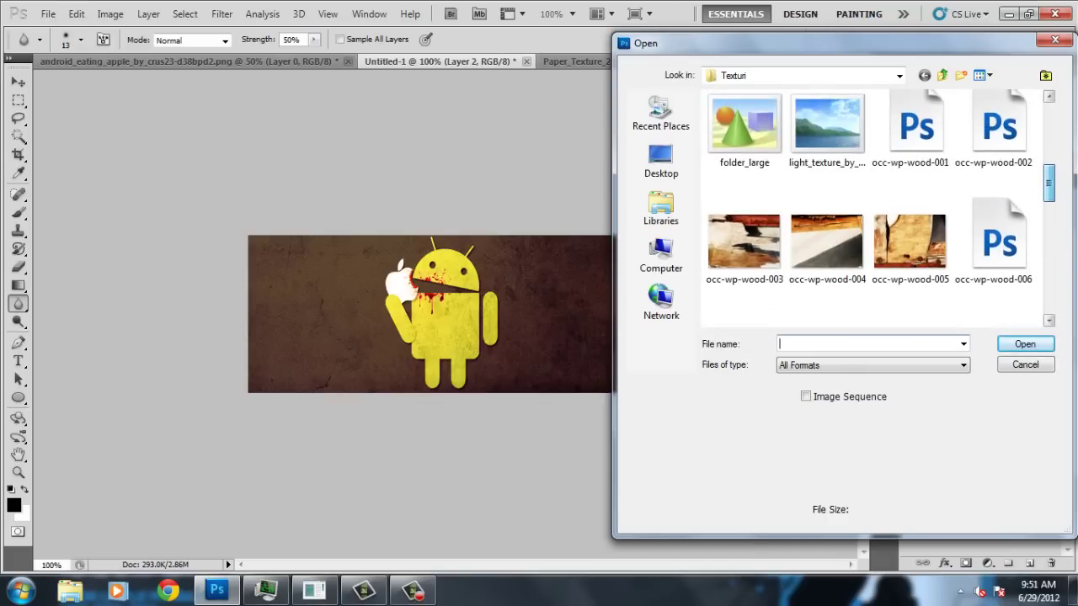
Open light_texture_by_Insan_Stock.jpg, select all of it, and return to Untitled-1
{"action": "double_click", "coordinate": [826, 124]}
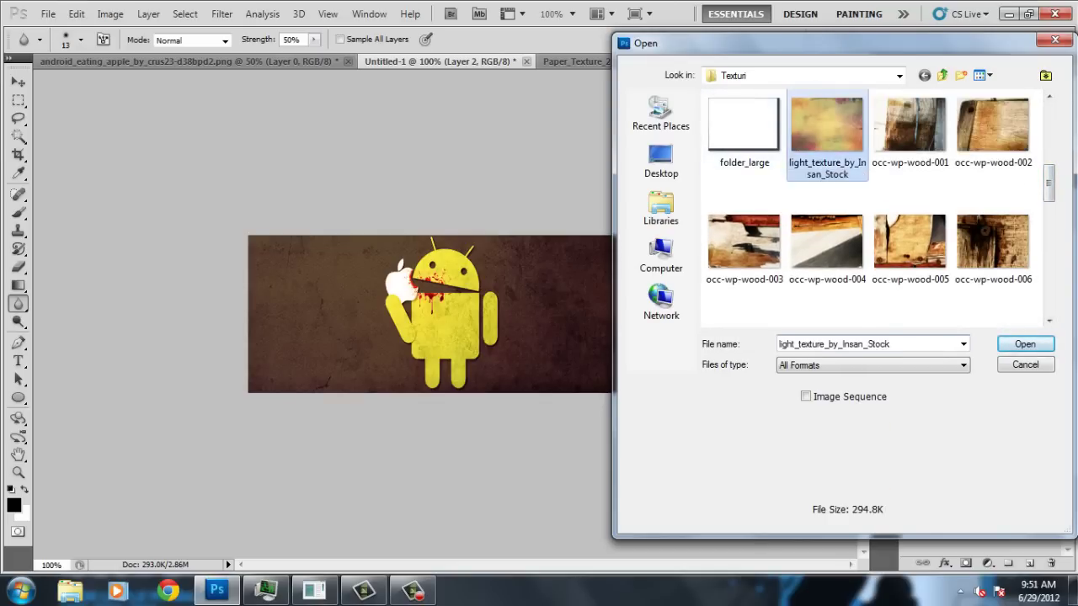
{"action": "key", "text": "ctrl+a"}
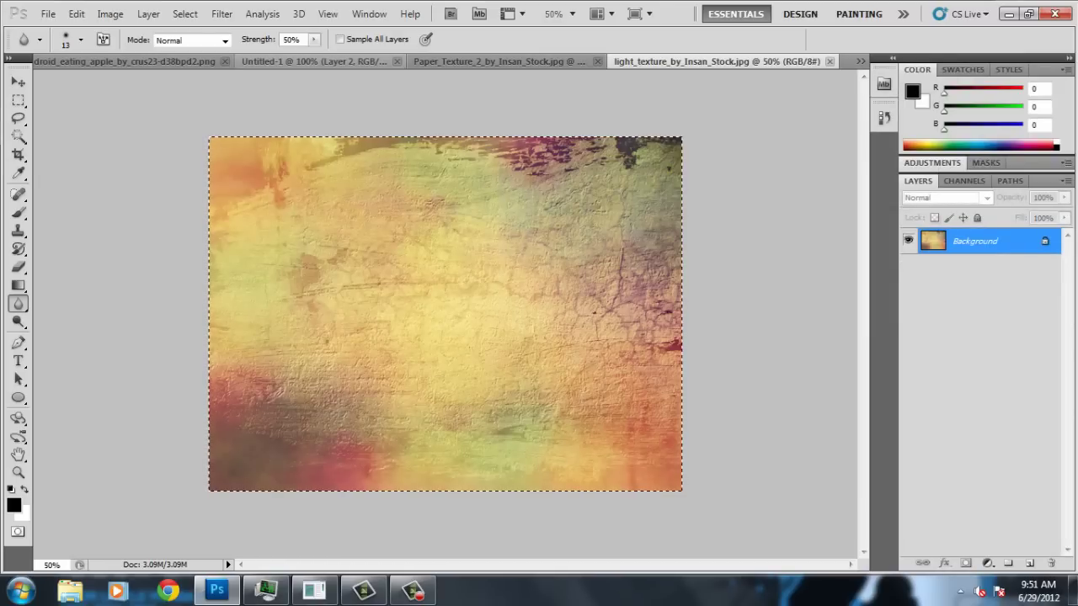
{"action": "left_click", "coordinate": [313, 61]}
Paste the light texture as Layer 3 and transform it to fit the banner
{"action": "key", "text": "v"}
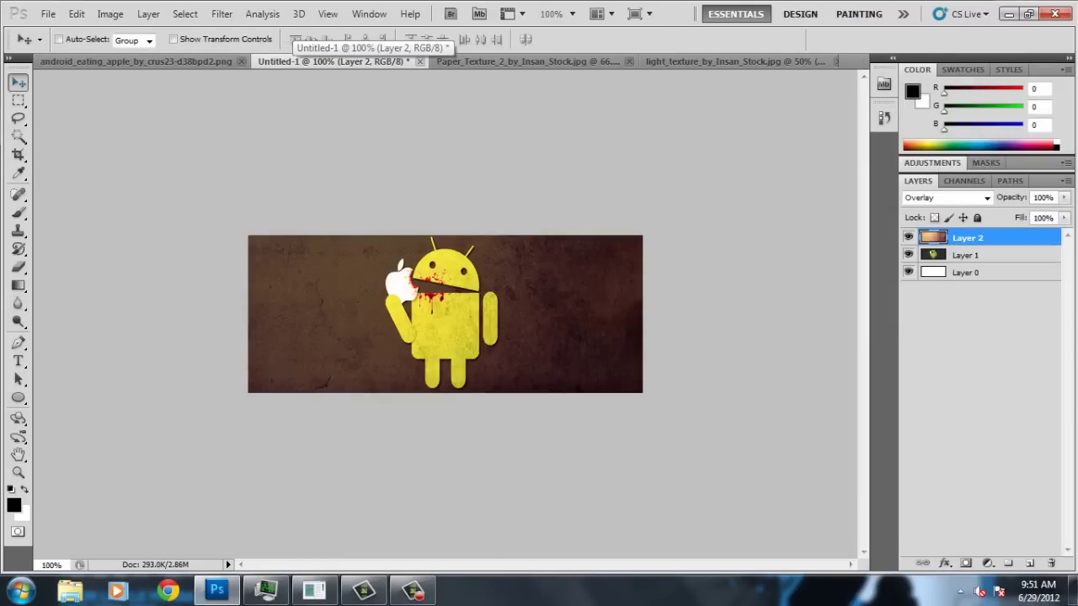
{"action": "key", "text": "ctrl+v"}
{"action": "key", "text": "ctrl+t"}
{"action": "left_click_drag", "start_coordinate": [710, 551], "coordinate": [190, 350]}
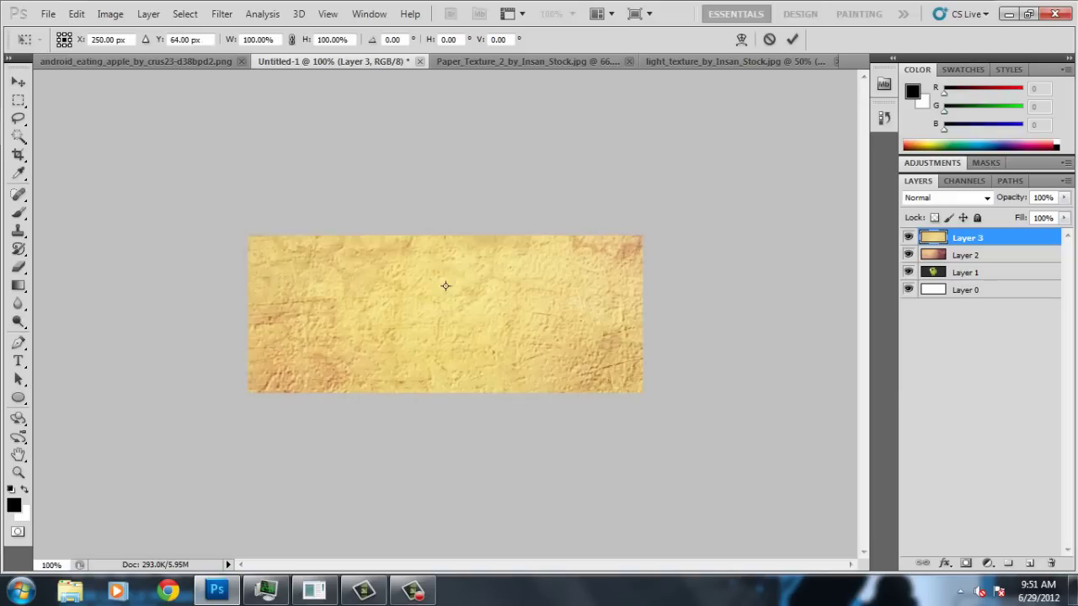
{"action": "mouse_move", "coordinate": [664, 350]}
{"action": "left_mouse_down"}
{"action": "mouse_move", "coordinate": [354, 173]}
{"action": "mouse_move", "coordinate": [446, 235]}
{"action": "left_mouse_up"}
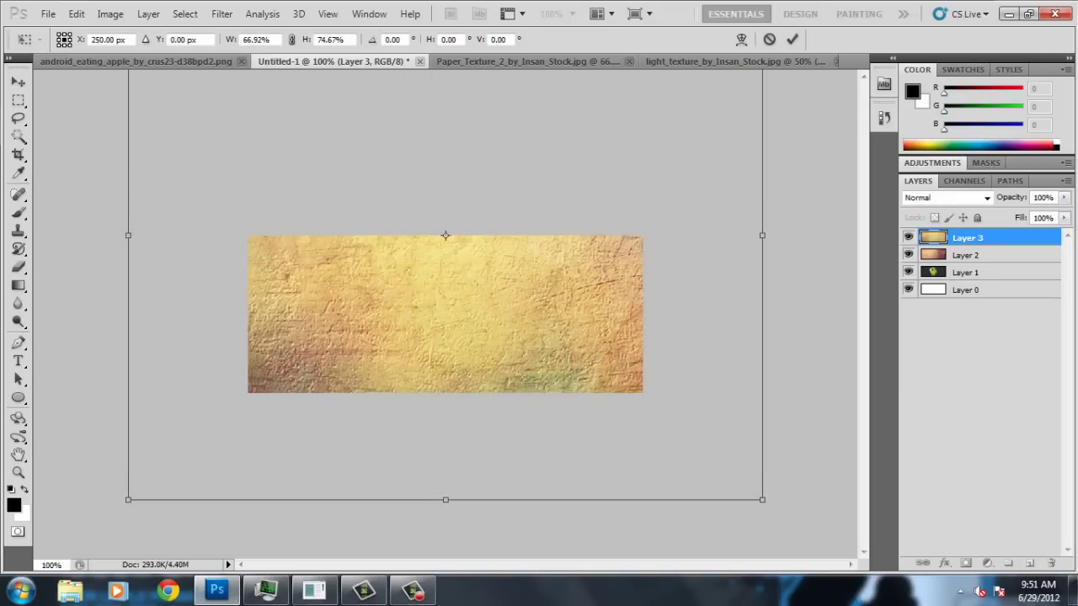
{"action": "left_click_drag", "start_coordinate": [762, 500], "coordinate": [667, 392]}
{"action": "left_click_drag", "start_coordinate": [399, 181], "coordinate": [399, 187]}
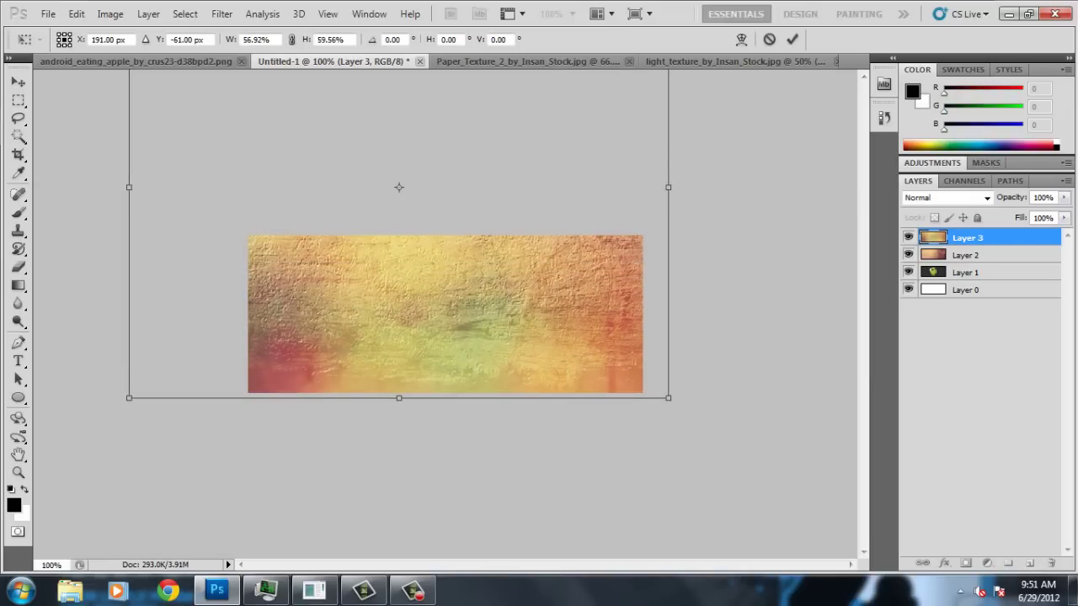
{"action": "left_click_drag", "start_coordinate": [129, 187], "coordinate": [247, 187]}
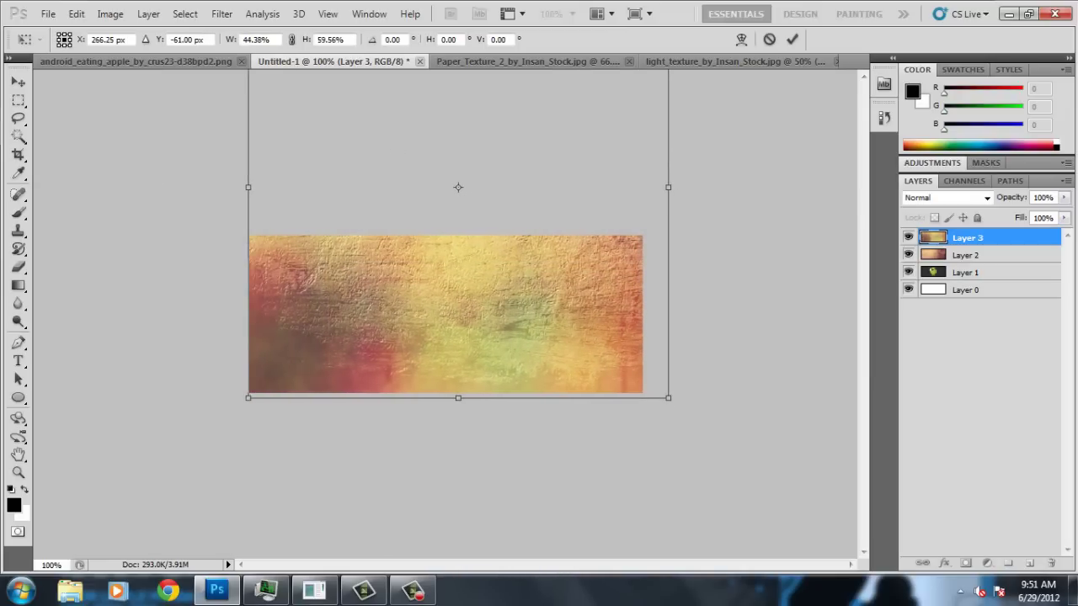
{"action": "key", "text": "v"}
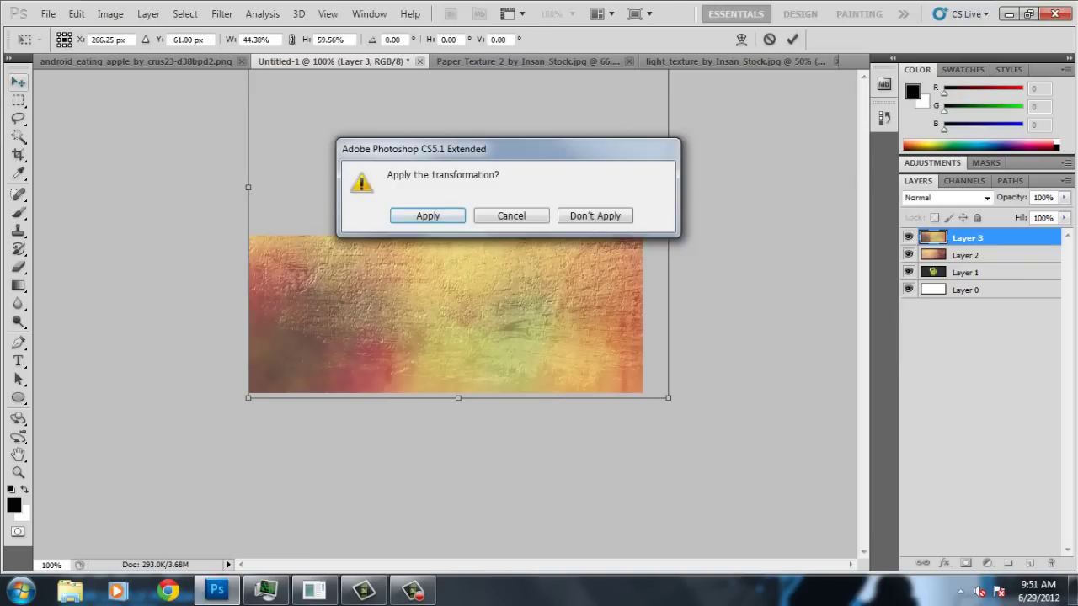
{"action": "key", "text": "Return"}
Lower Layer 3's opacity to 39%
{"action": "left_click", "coordinate": [1065, 197]}
{"action": "left_click_drag", "start_coordinate": [1062, 212], "coordinate": [1021, 213]}
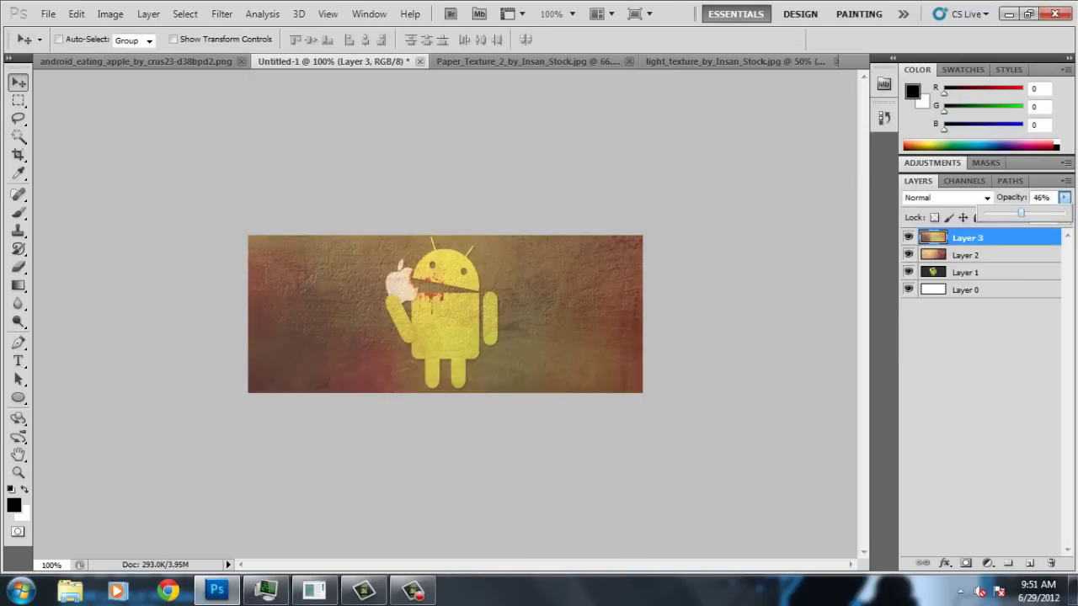
{"action": "left_click_drag", "start_coordinate": [1020, 213], "coordinate": [1015, 214]}
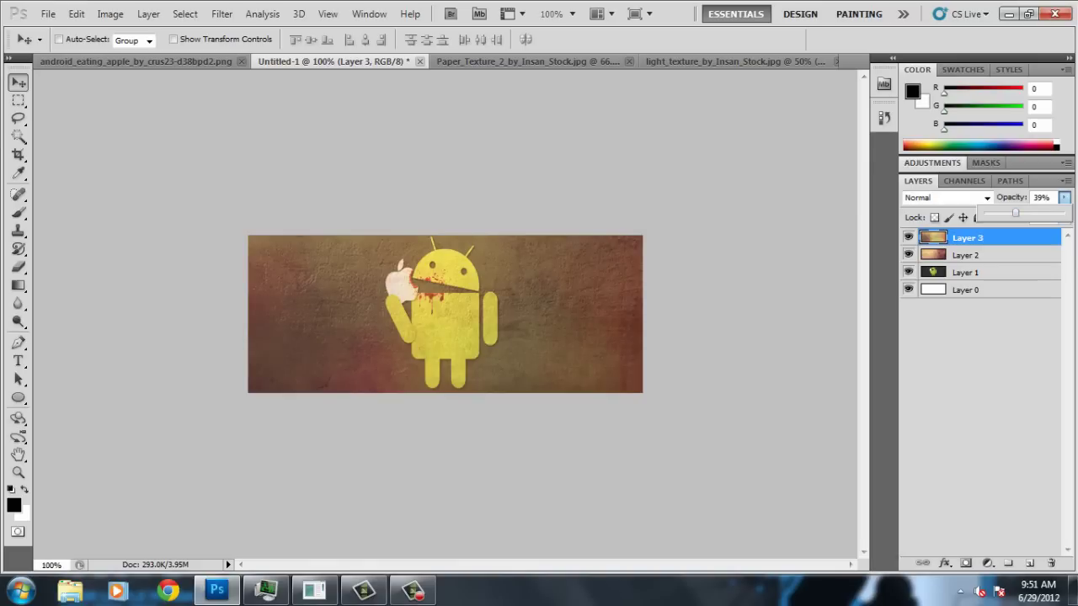
{"action": "left_click", "coordinate": [943, 197]}
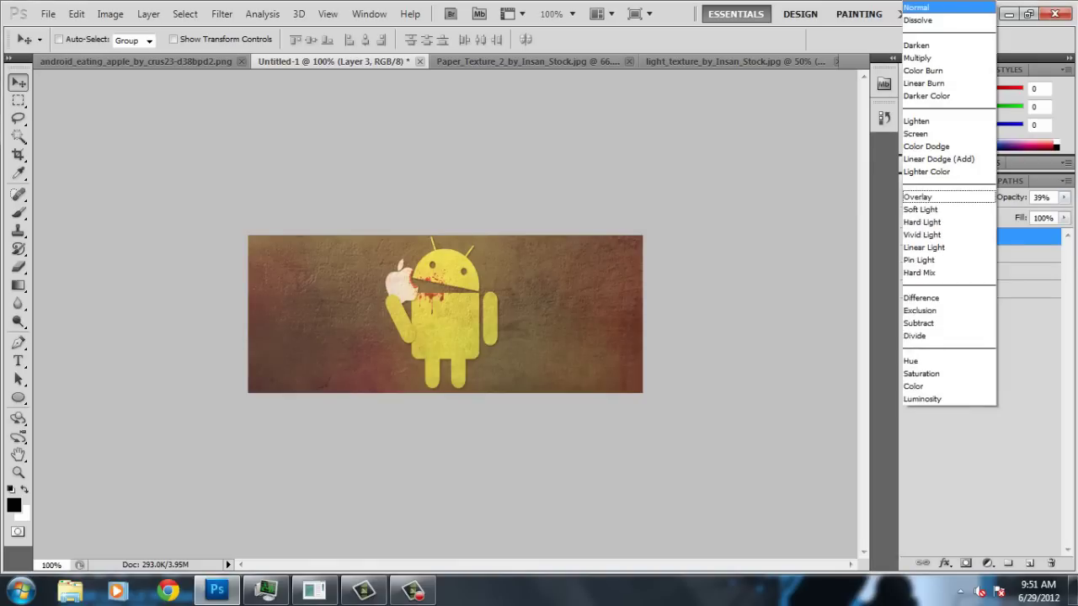
{"action": "key", "text": "Down"}
{"action": "key", "text": "Up"}
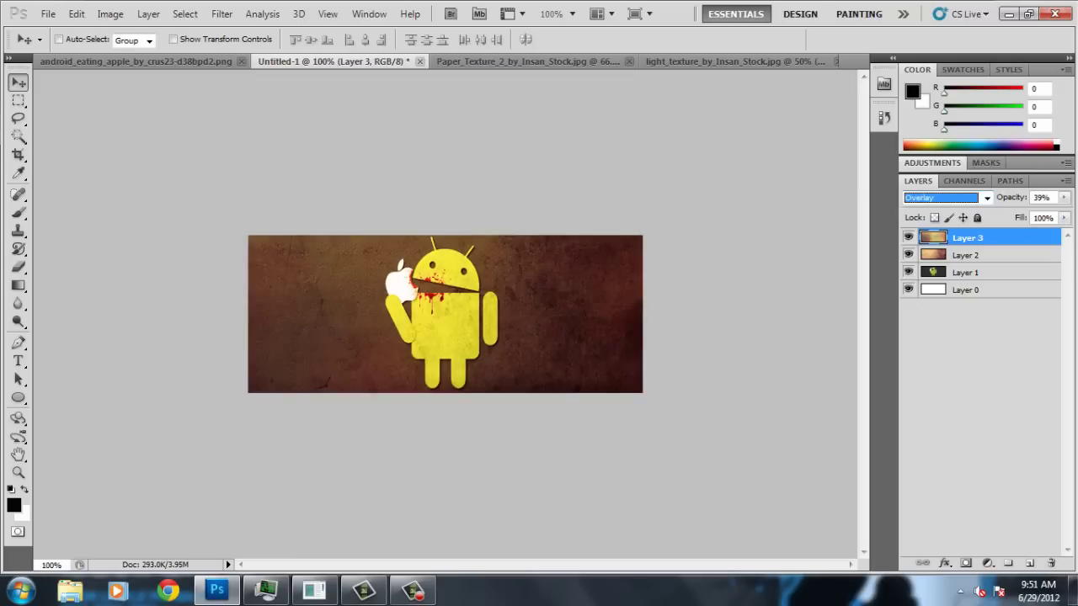
{"action": "key", "text": "Up"}
{"action": "key", "text": "Up"}
{"action": "key", "text": "Up"}
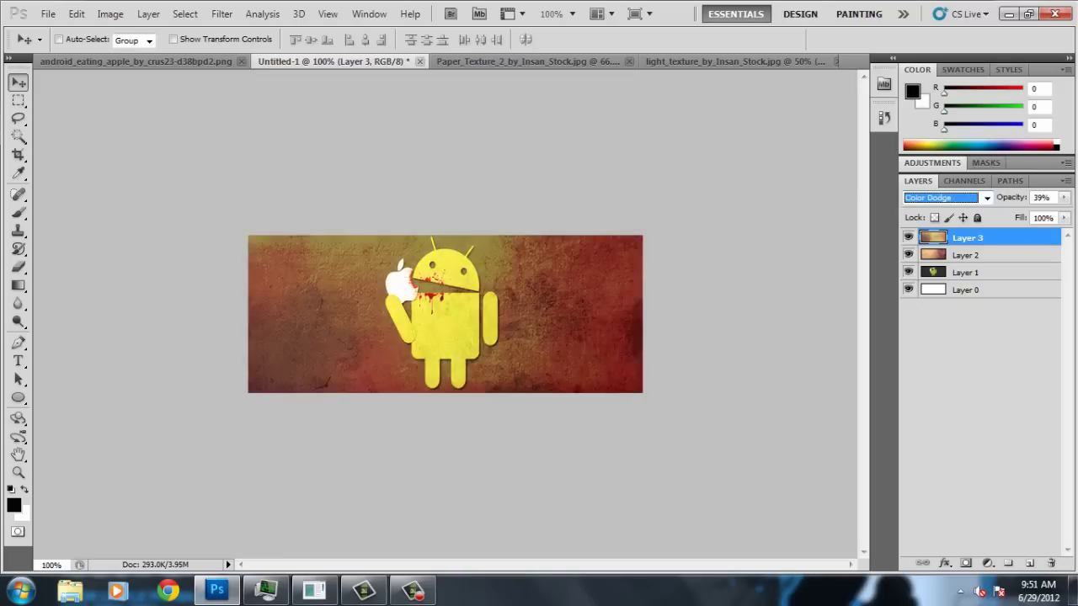
{"action": "key", "text": "Down"}
{"action": "key", "text": "Up"}
{"action": "key", "text": "Down"}
{"action": "key", "text": "Down"}
{"action": "key", "text": "Down"}
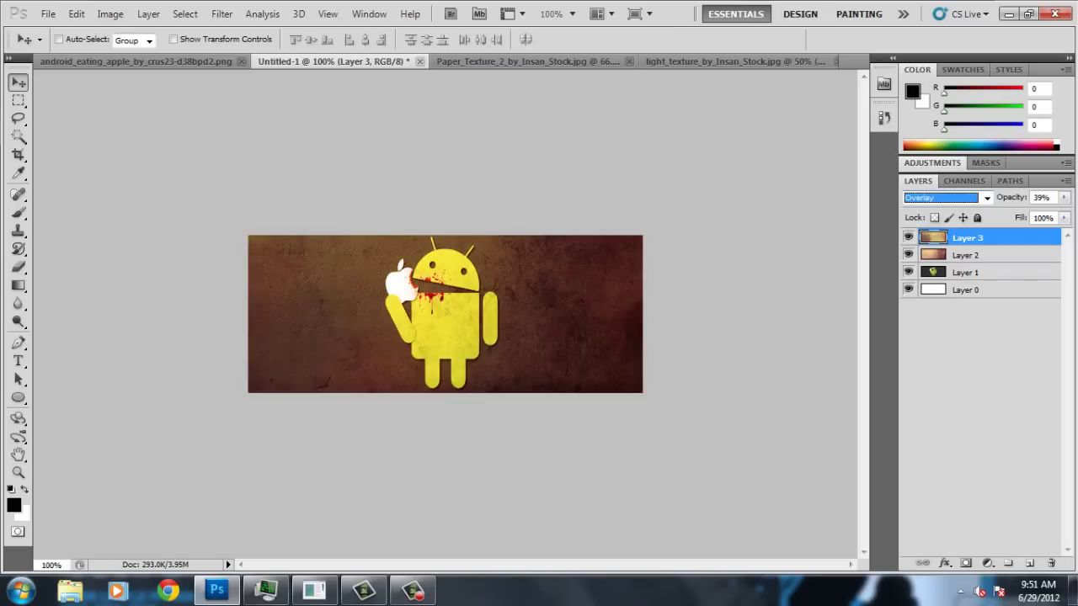
{"action": "key", "text": "Return"}
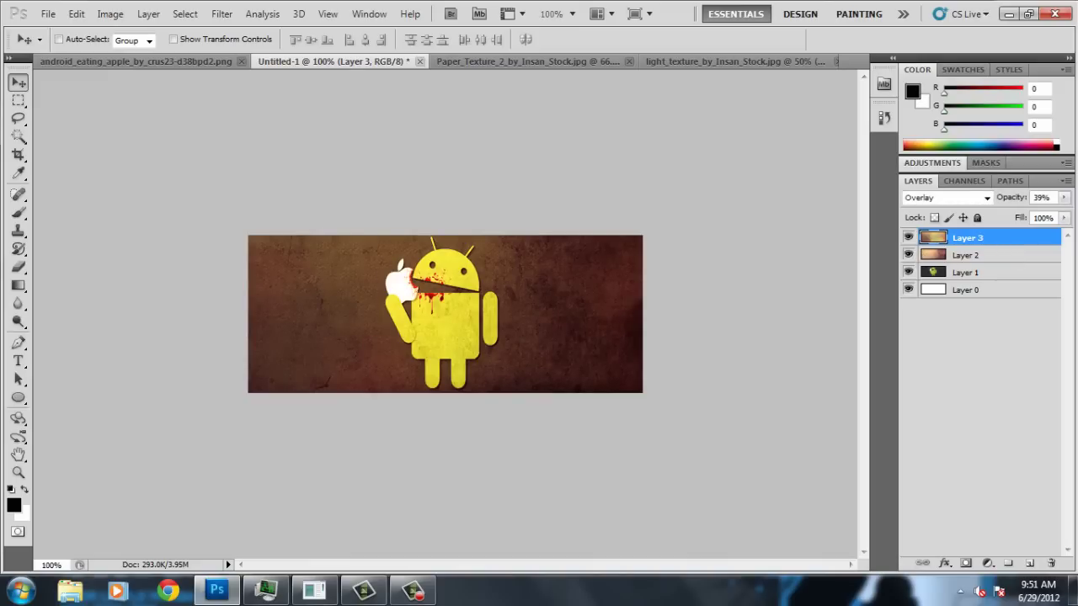
Open brick_texture_15 from the Texturi folder, then close its document
{"action": "left_click", "coordinate": [48, 13]}
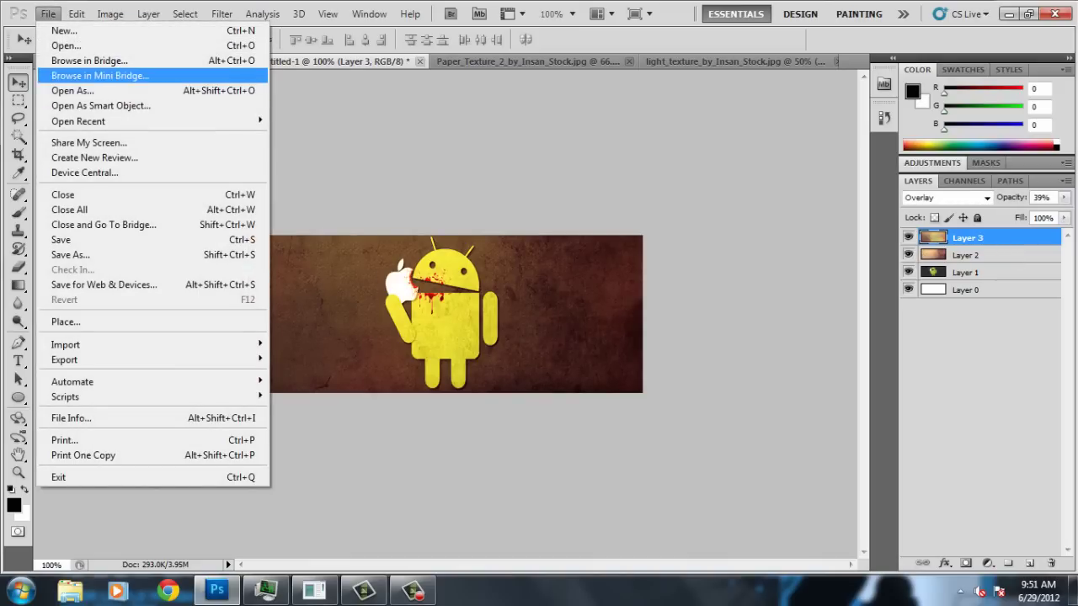
{"action": "left_click", "coordinate": [67, 45]}
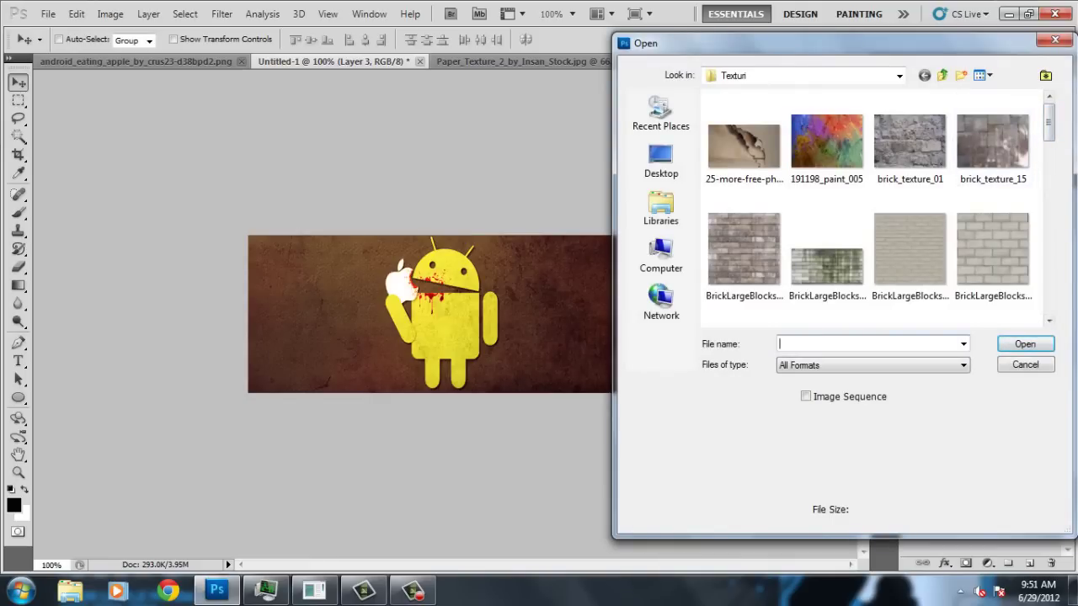
{"action": "scroll", "coordinate": [993, 143], "scroll_direction": "down", "scroll_amount": 1}
{"action": "left_click", "coordinate": [992, 122]}
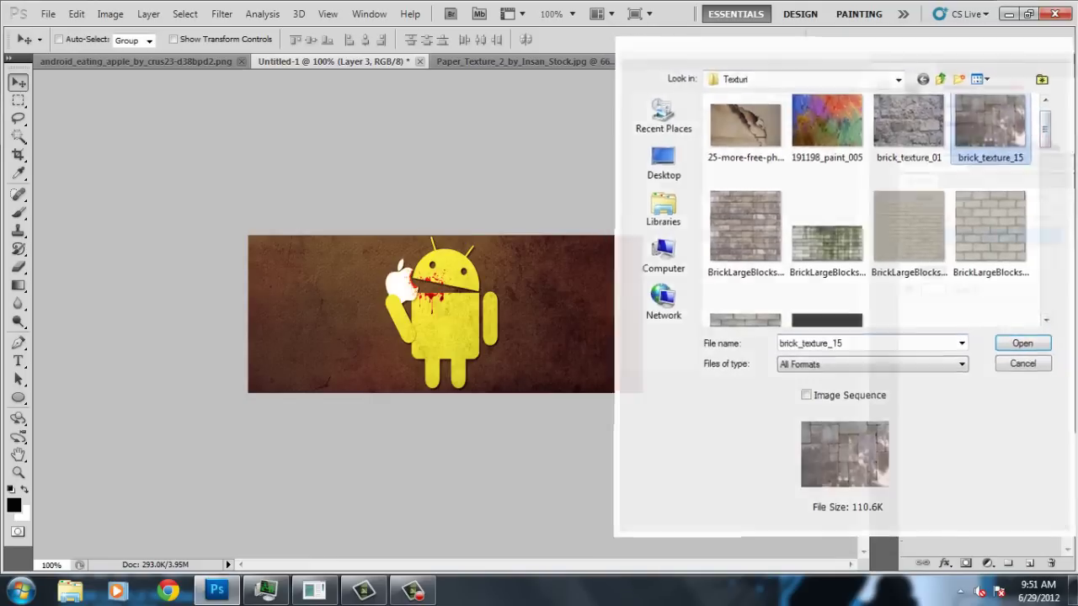
{"action": "double_click", "coordinate": [992, 122]}
{"action": "left_click", "coordinate": [829, 62]}
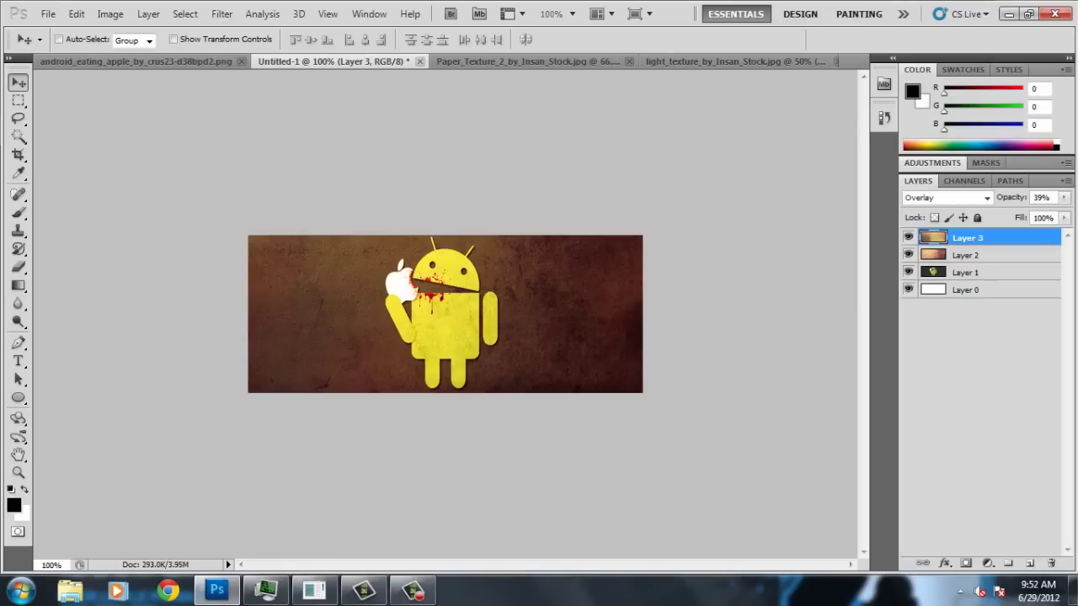
Bring up the Open dialog again and scroll down the Texturi folder thumbnails
{"action": "left_click", "coordinate": [48, 14]}
{"action": "left_click", "coordinate": [67, 46]}
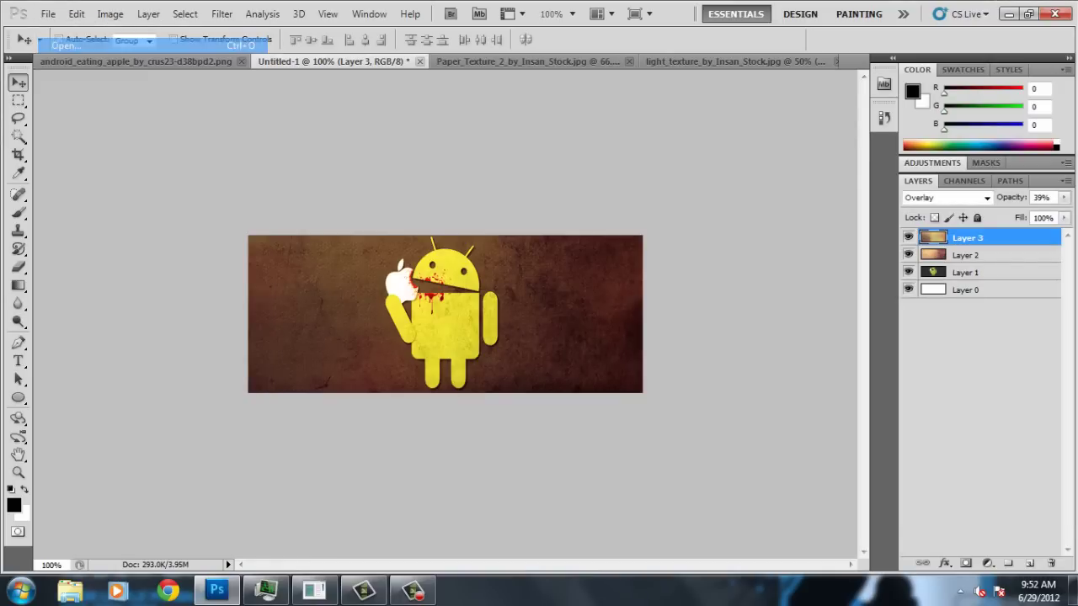
{"action": "scroll", "coordinate": [867, 210], "scroll_direction": "down", "scroll_amount": 3}
{"action": "scroll", "coordinate": [867, 211], "scroll_direction": "down", "scroll_amount": 3}
{"action": "scroll", "coordinate": [867, 211], "scroll_direction": "down", "scroll_amount": 3}
{"action": "scroll", "coordinate": [867, 210], "scroll_direction": "down", "scroll_amount": 3}
Open ps-texture-38 and paste all of it into the banner as a new layer
{"action": "left_click", "coordinate": [744, 262]}
{"action": "key", "text": "Return"}
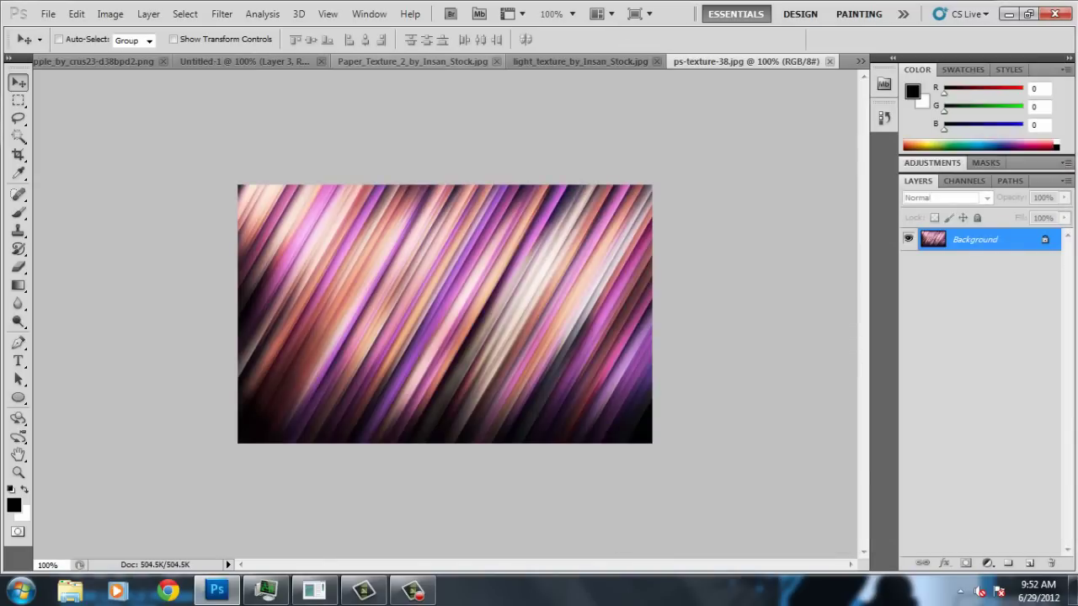
{"action": "key", "text": "ctrl+a"}
{"action": "key", "text": "ctrl+c"}
{"action": "left_click", "coordinate": [244, 61]}
{"action": "key", "text": "ctrl+v"}
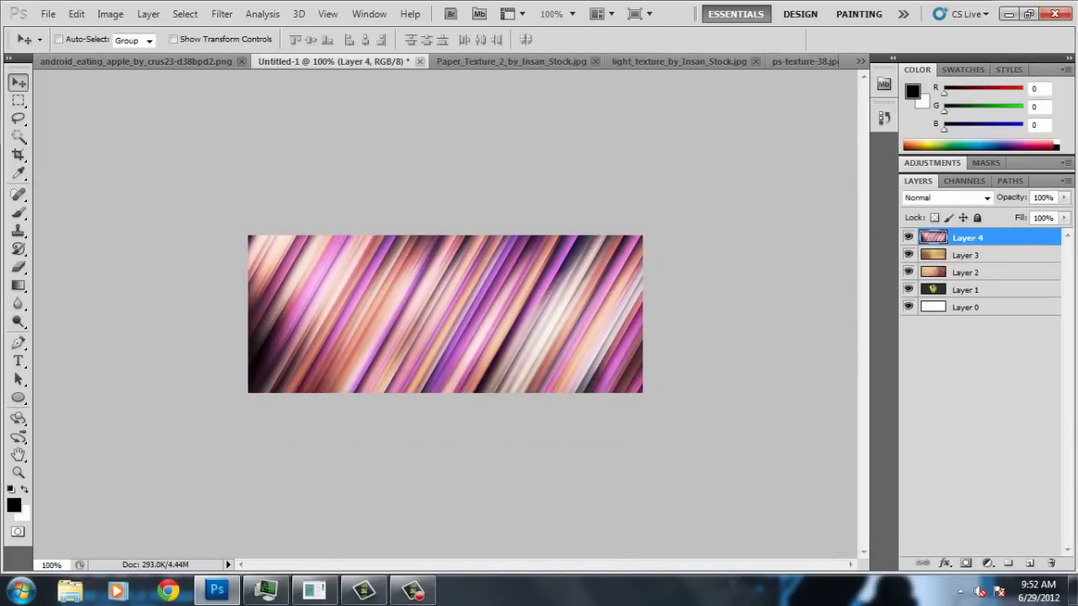
Fade the pasted texture layer to 0% opacity, hide it and delete it
{"action": "left_click", "coordinate": [1063, 197]}
{"action": "left_click_drag", "start_coordinate": [1064, 213], "coordinate": [1031, 213]}
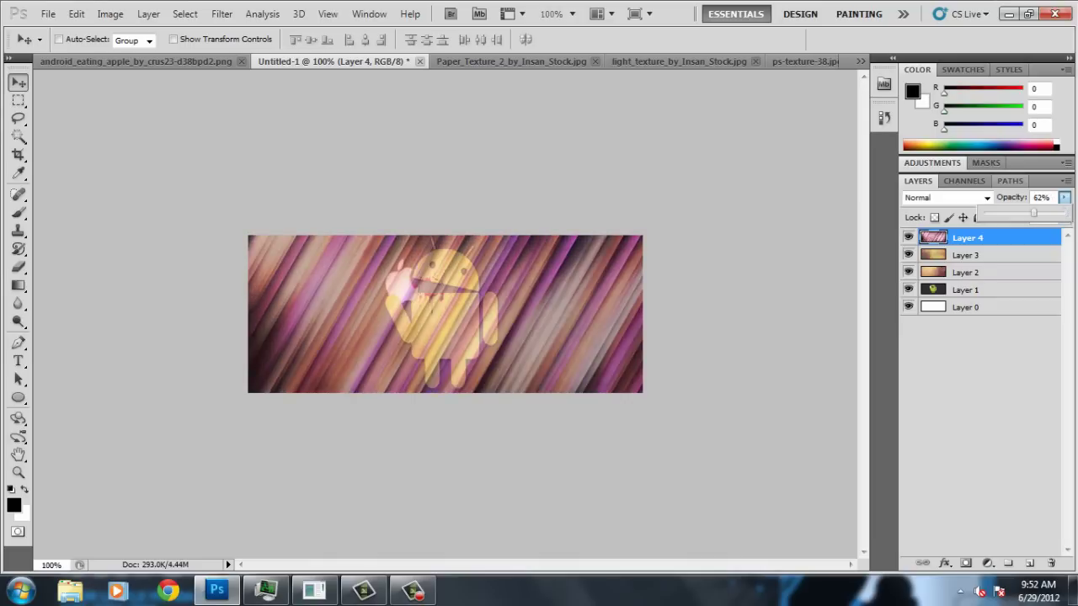
{"action": "left_click", "coordinate": [1064, 197]}
{"action": "left_click_drag", "start_coordinate": [1028, 213], "coordinate": [994, 213]}
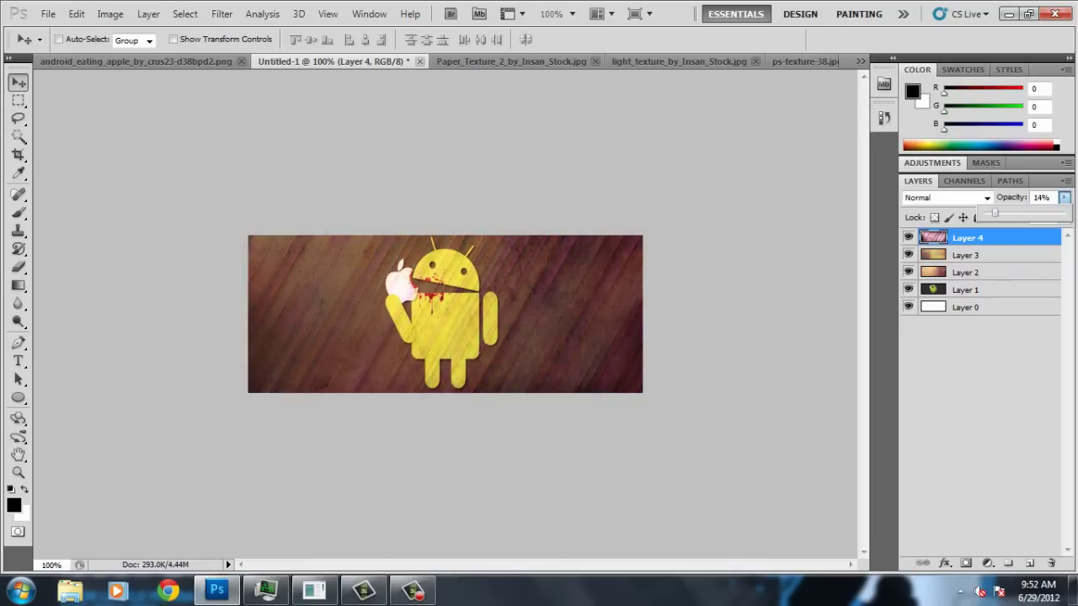
{"action": "left_click_drag", "start_coordinate": [994, 213], "coordinate": [983, 213]}
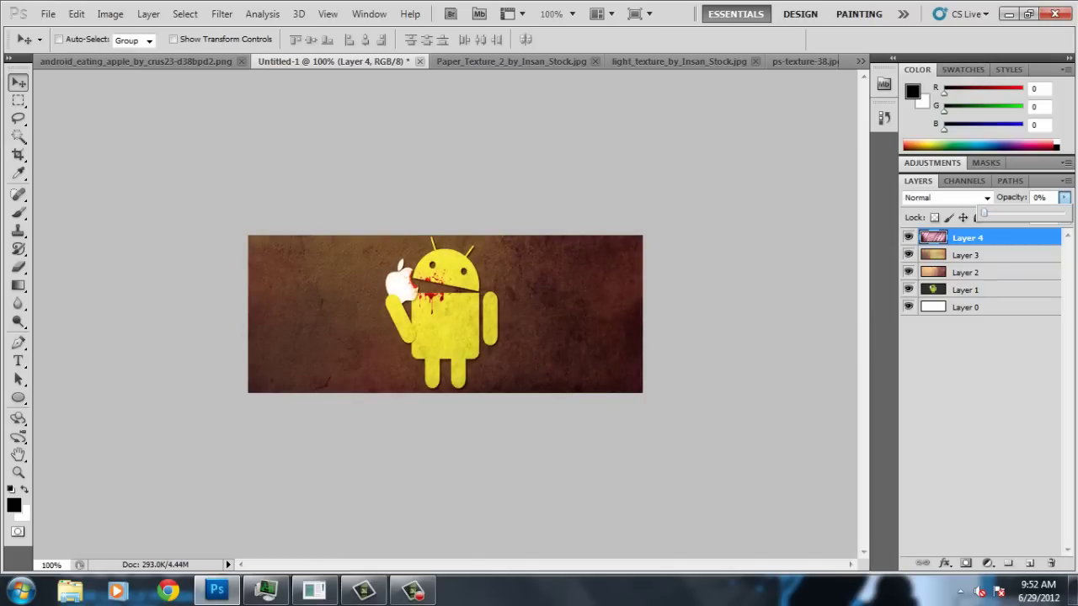
{"action": "left_click", "coordinate": [907, 238]}
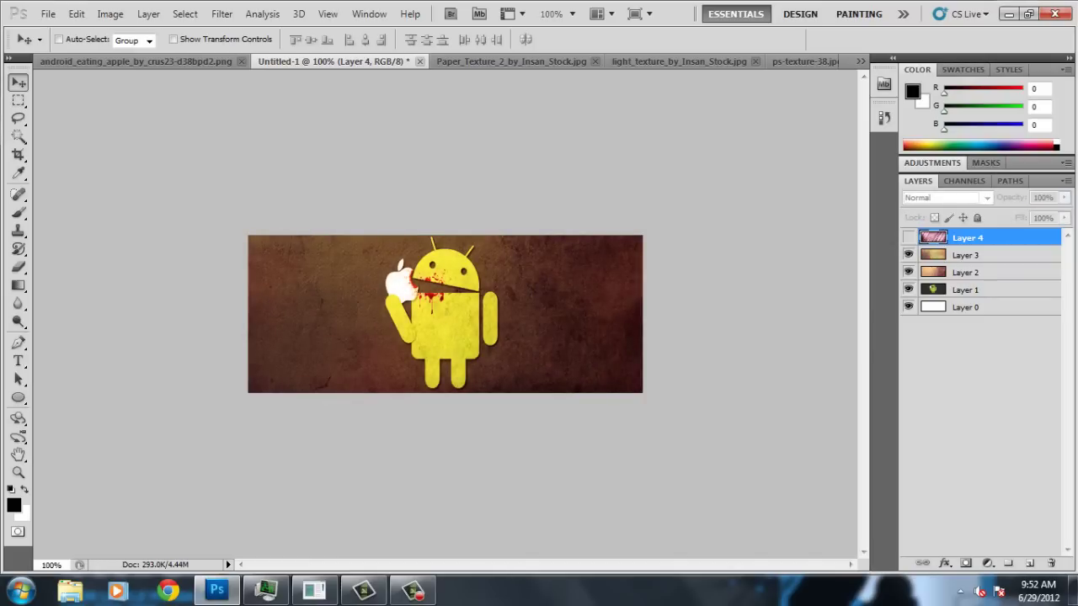
{"action": "key", "text": "Delete"}
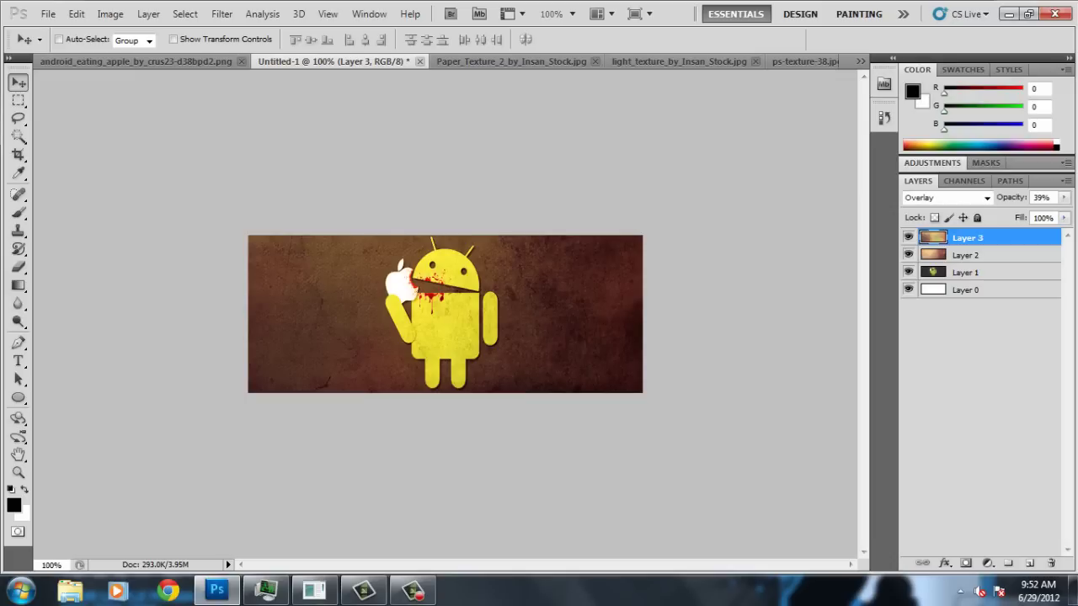
Drag a paragraph text box across the banner and type the text 'Pande'
{"action": "key", "text": "e"}
{"action": "key", "text": "u"}
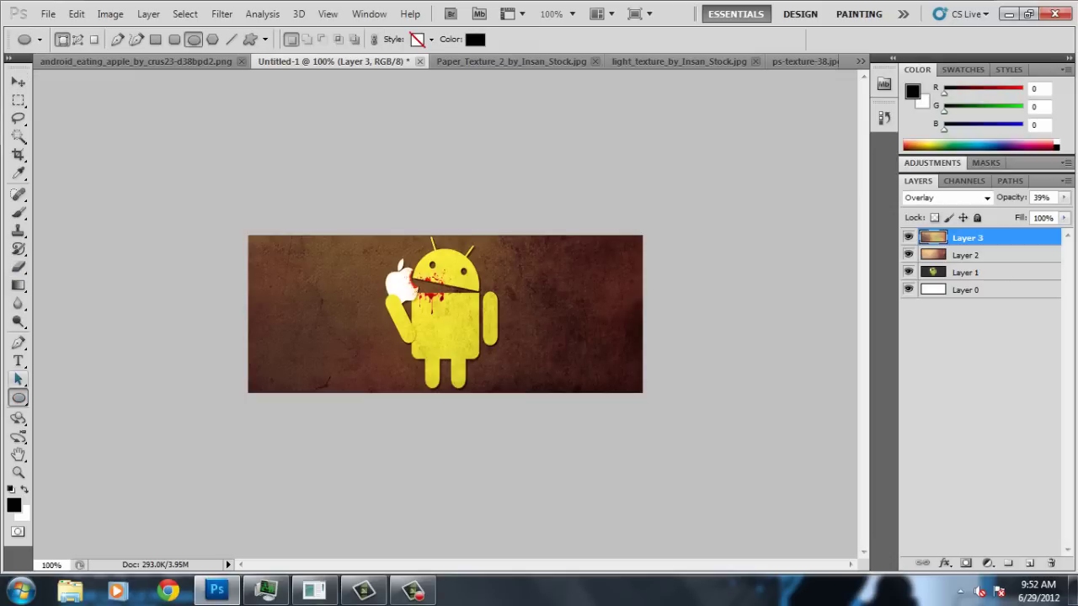
{"action": "key", "text": "t"}
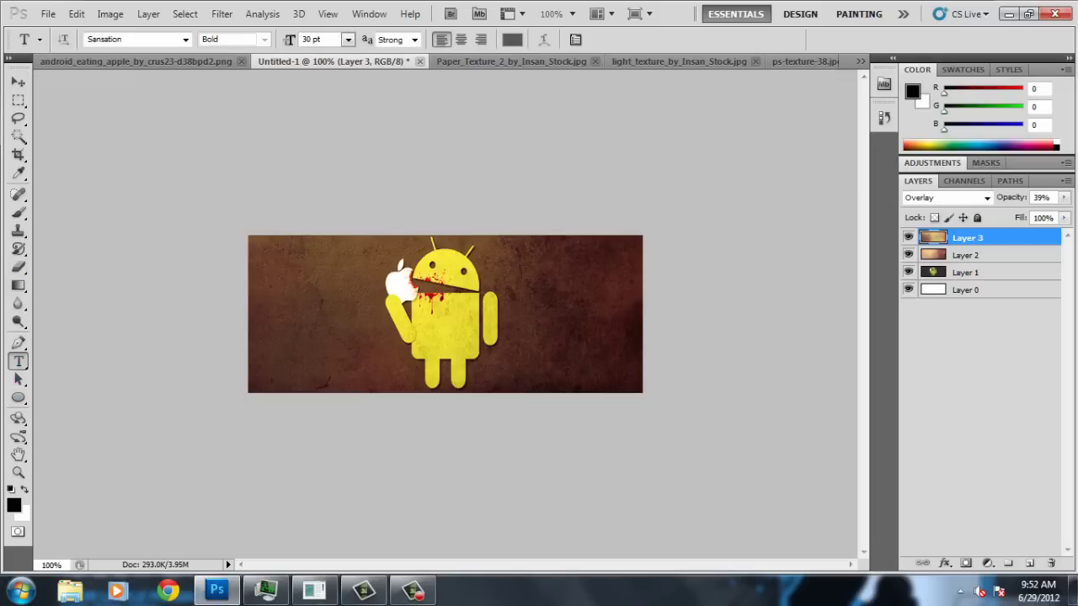
{"action": "key", "text": "ctrl+d"}
{"action": "left_click_drag", "start_coordinate": [263, 244], "coordinate": [626, 377]}
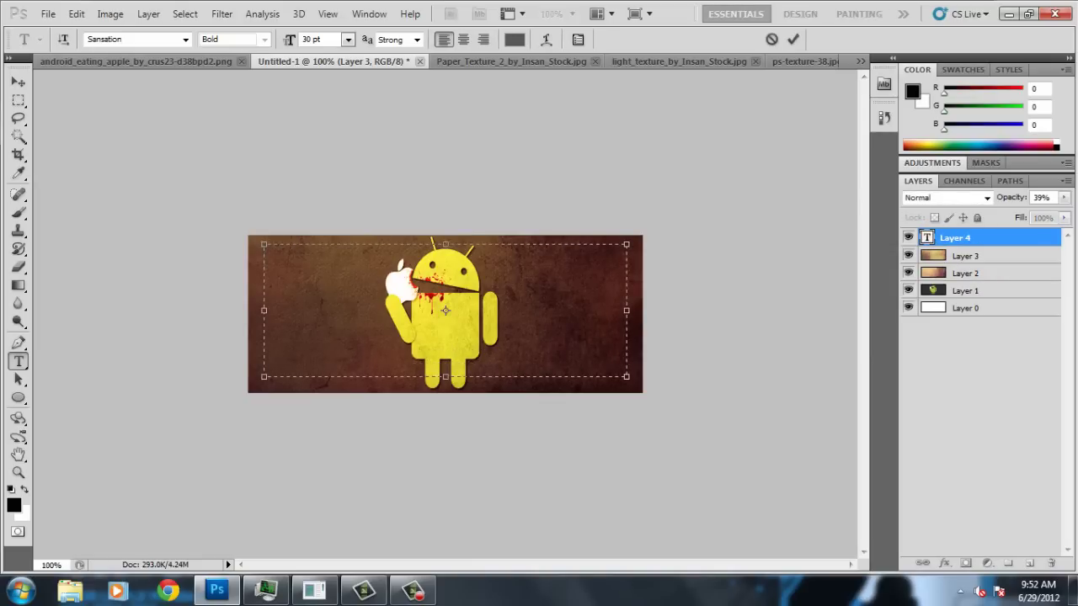
{"action": "type", "text": "Pande"}
Colour the whole text yellow (d7c73d) in the colour picker
{"action": "key", "text": "ctrl+a"}
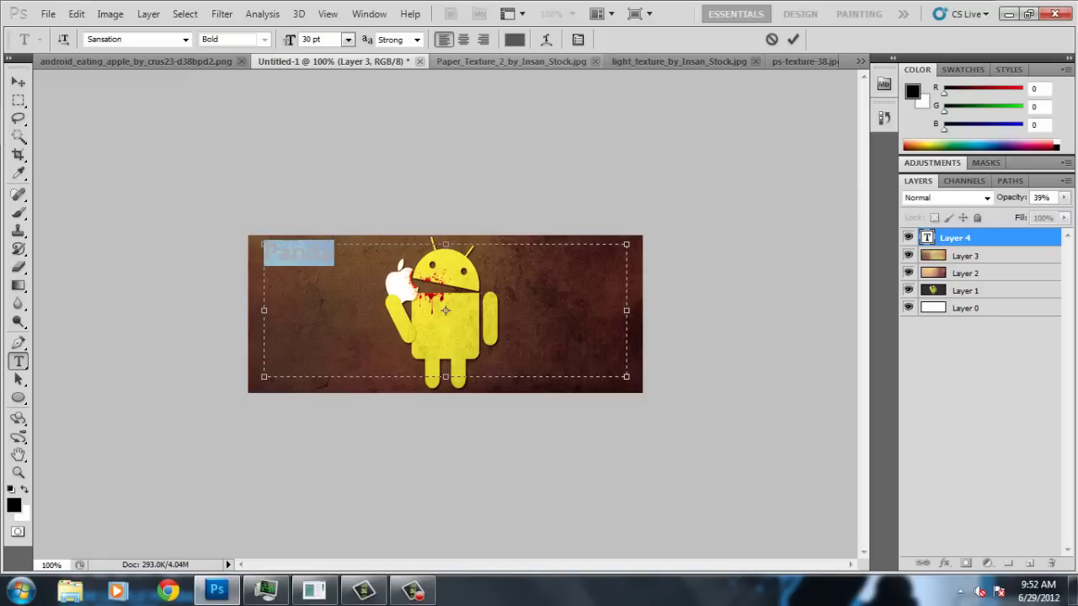
{"action": "left_click", "coordinate": [514, 40]}
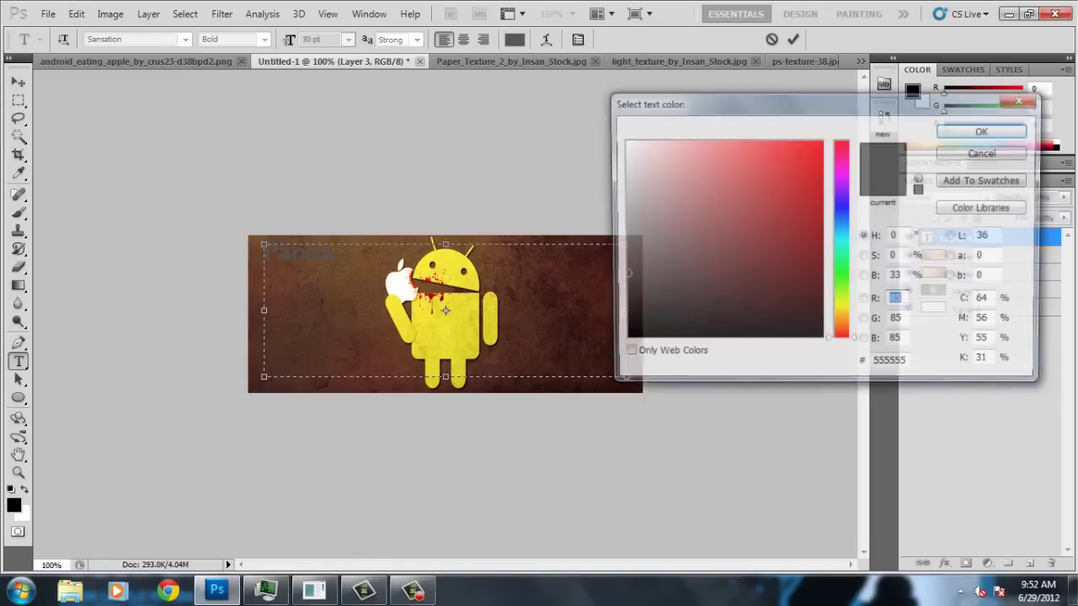
{"action": "left_click", "coordinate": [782, 176]}
{"action": "left_click", "coordinate": [722, 203]}
{"action": "left_click_drag", "start_coordinate": [722, 203], "coordinate": [765, 172]}
{"action": "left_click_drag", "start_coordinate": [841, 341], "coordinate": [841, 311]}
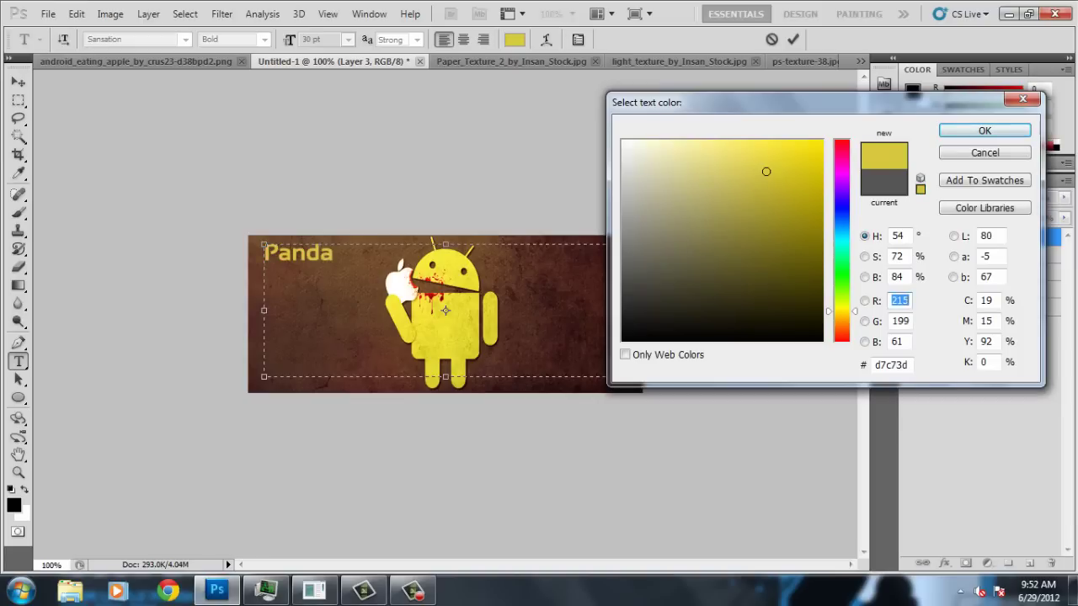
{"action": "left_click", "coordinate": [984, 131]}
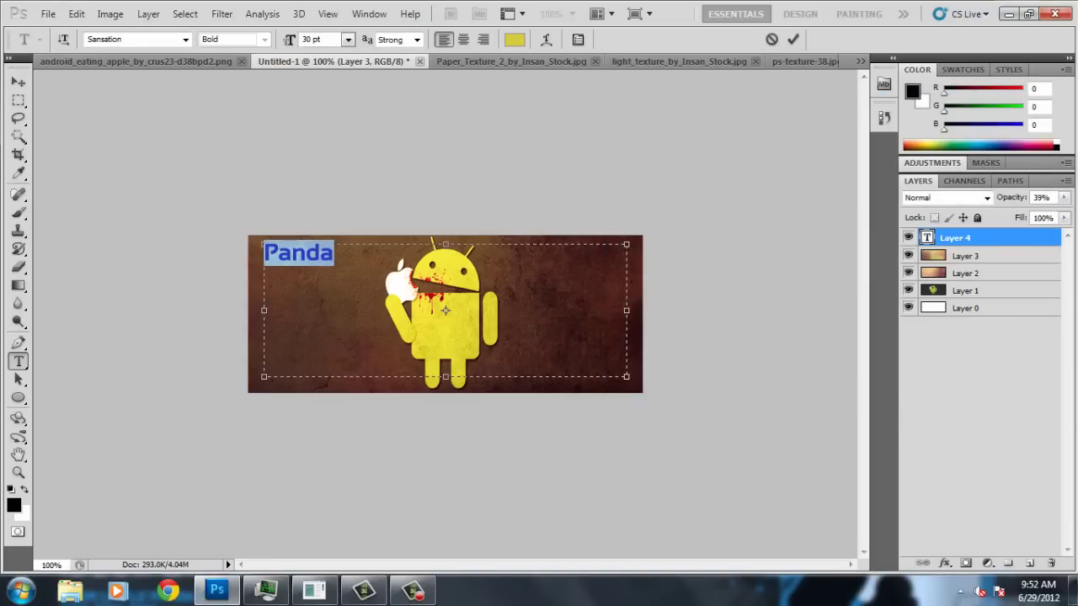
Commit the Panda text and move its layer just above Layer 1
{"action": "key", "text": "ctrl+Return"}
{"action": "key", "text": "v"}
{"action": "left_click_drag", "start_coordinate": [952, 237], "coordinate": [951, 281]}
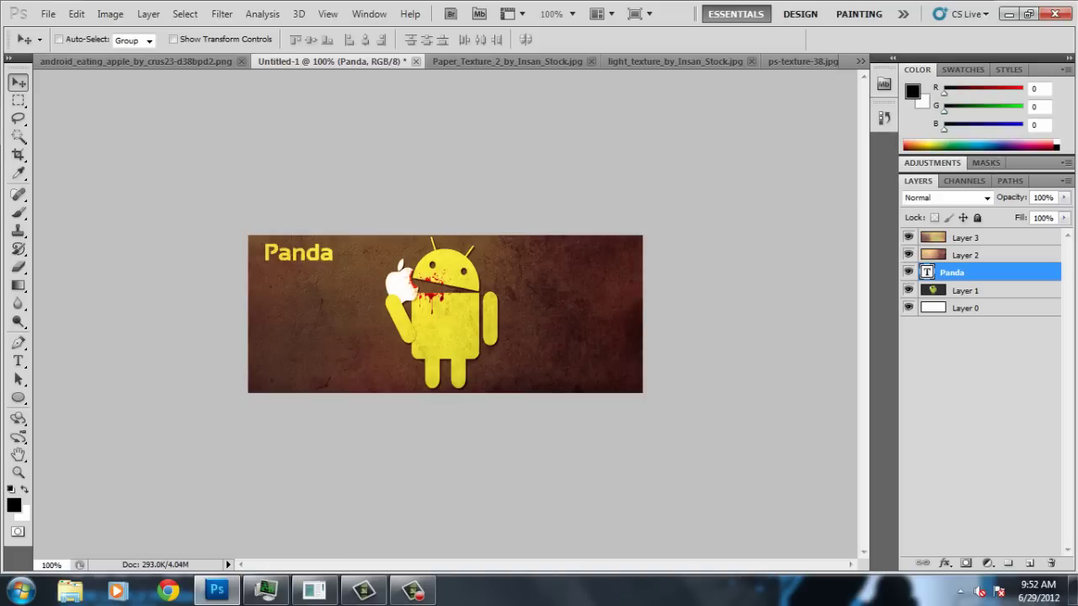
Nudge the Panda text into the bottom-left corner and duplicate it as Panda copy
{"action": "key", "text": "shift+Down"}
{"action": "key", "text": "shift+Down"}
{"action": "key", "text": "shift+Down"}
{"action": "key", "text": "shift+Down"}
{"action": "key", "text": "shift+Down"}
{"action": "key", "text": "shift+Down"}
{"action": "key", "text": "shift+Down"}
{"action": "key", "text": "shift+Down"}
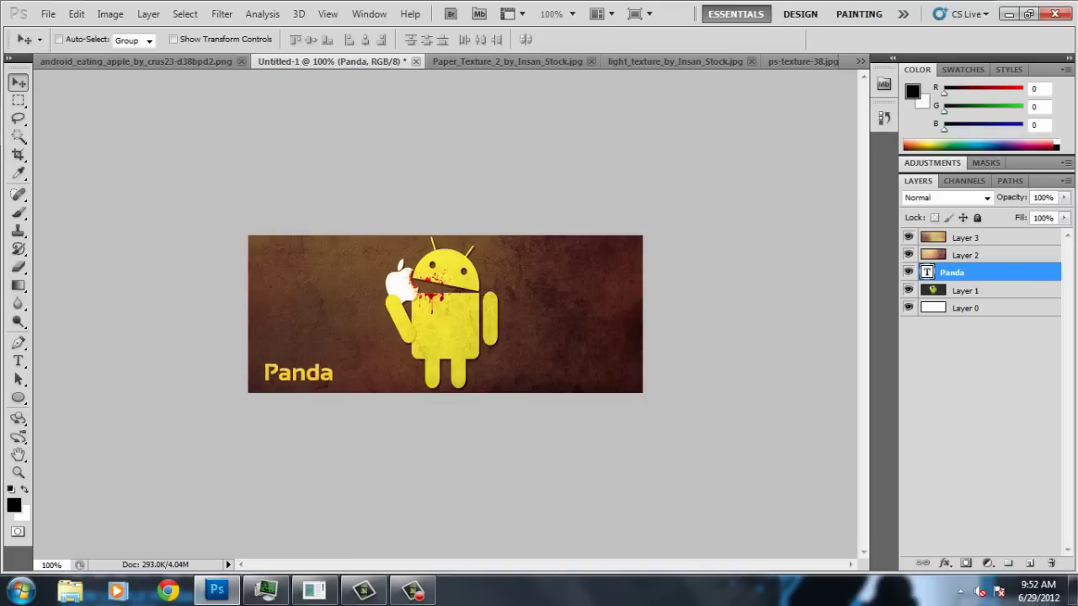
{"action": "key", "text": "ctrl+t"}
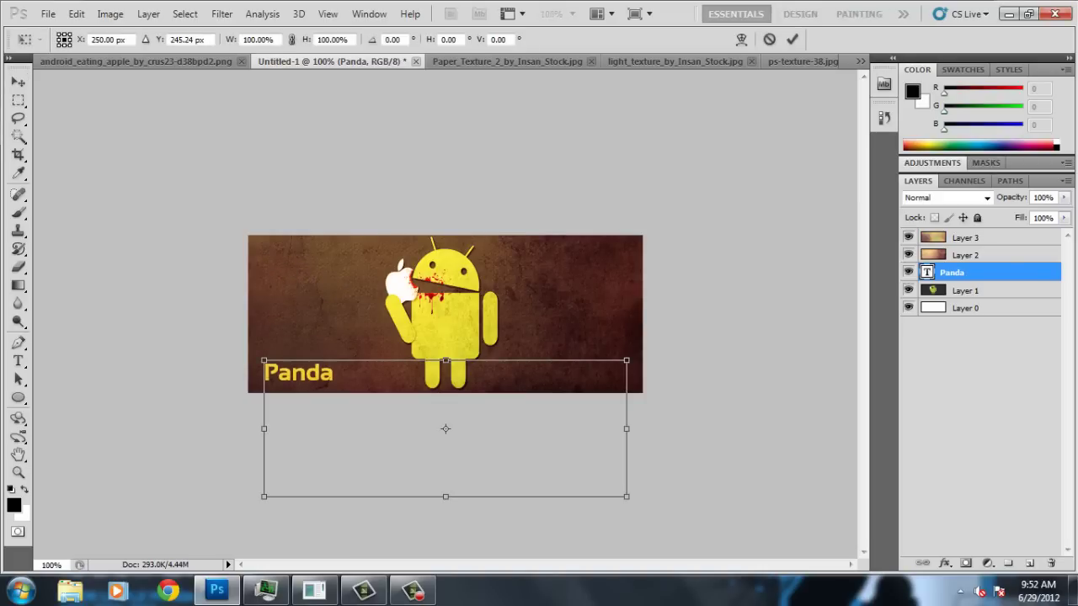
{"action": "key", "text": "Return"}
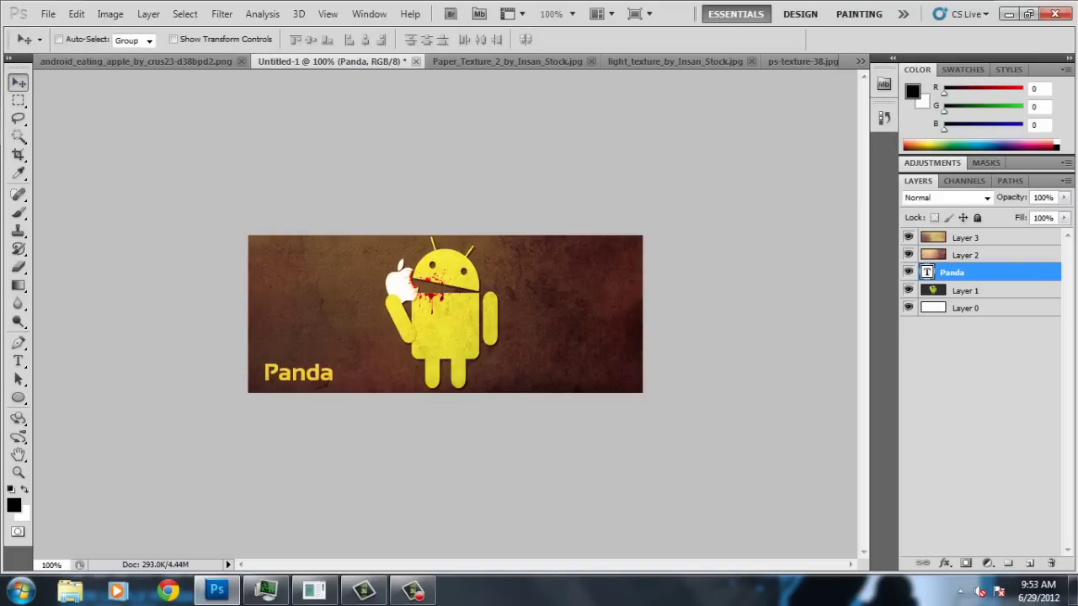
{"action": "key", "text": "Left"}
{"action": "key", "text": "Left"}
{"action": "key", "text": "Left"}
{"action": "key", "text": "Left"}
{"action": "key", "text": "Left"}
{"action": "key", "text": "Left"}
{"action": "key", "text": "Down"}
{"action": "key", "text": "Down"}
{"action": "key", "text": "Down"}
{"action": "key", "text": "Down"}
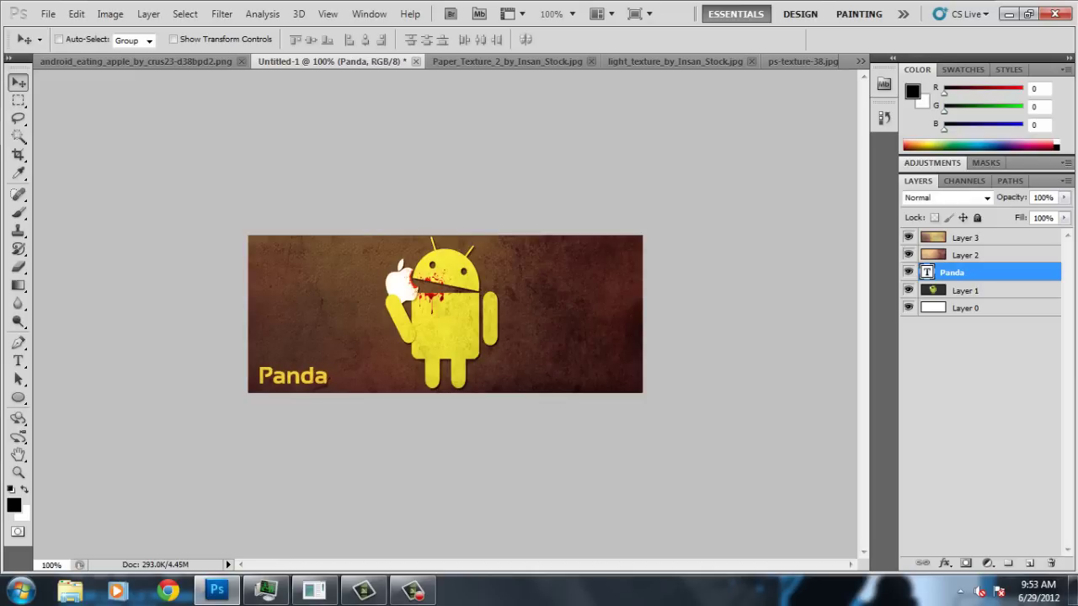
{"action": "key", "text": "alt"}
{"action": "key", "text": "ctrl+j"}
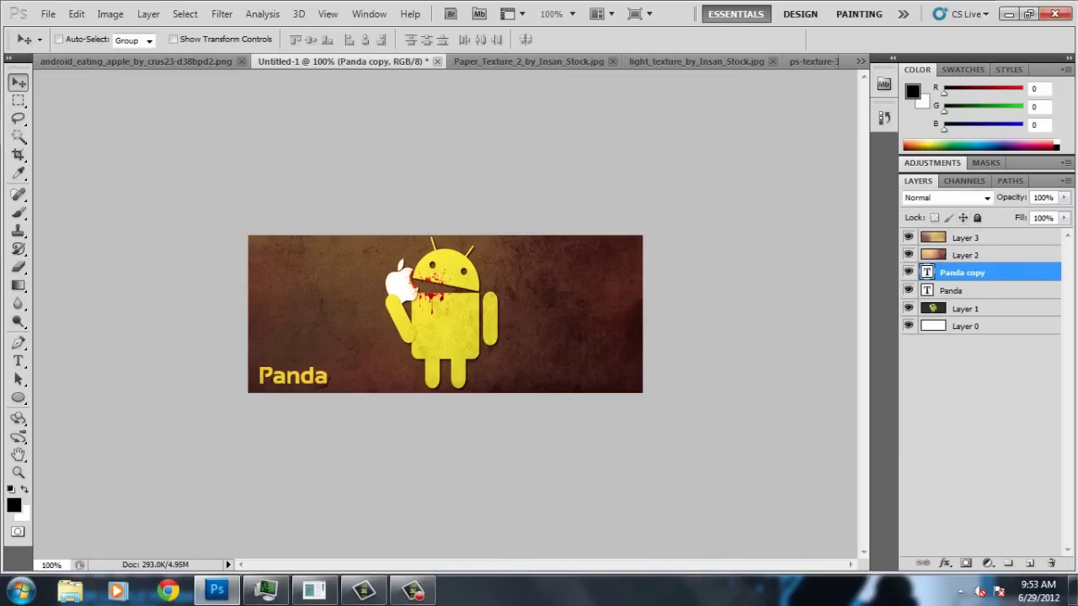
Set Panda copy's anti-aliasing to Strong, flip it vertically and move it under the original
{"action": "right_click", "coordinate": [980, 272]}
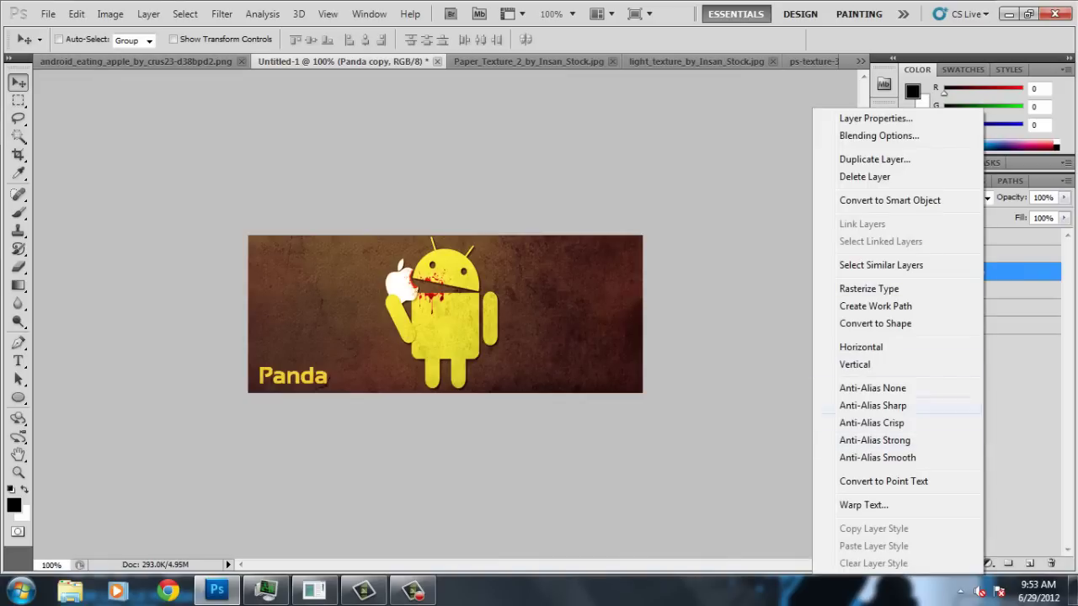
{"action": "left_click", "coordinate": [874, 439]}
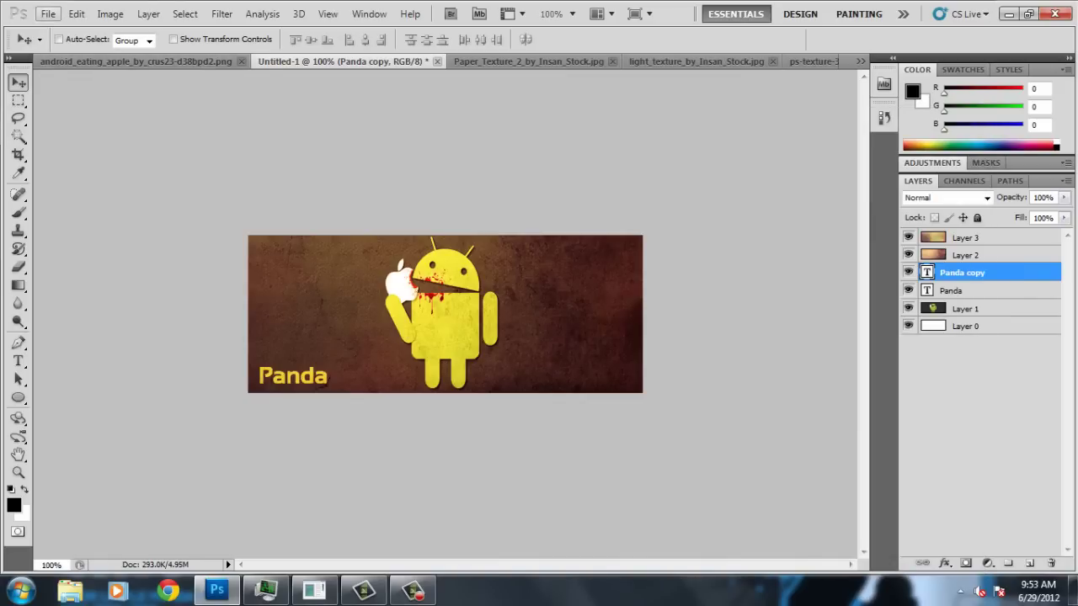
{"action": "left_click", "coordinate": [48, 14]}
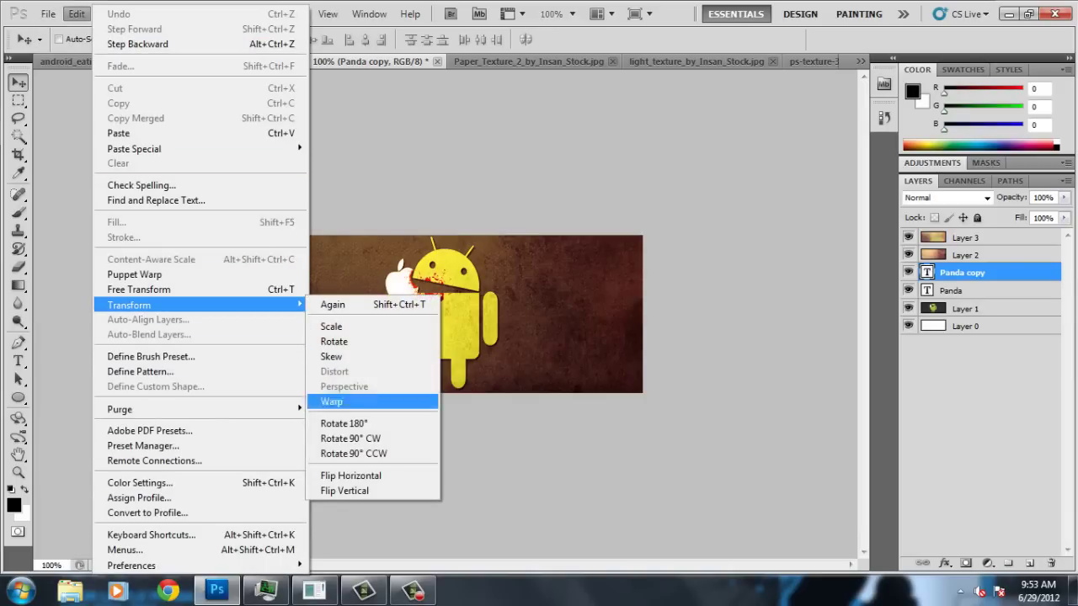
{"action": "left_click", "coordinate": [350, 476]}
{"action": "left_click_drag", "start_coordinate": [581, 375], "coordinate": [289, 386]}
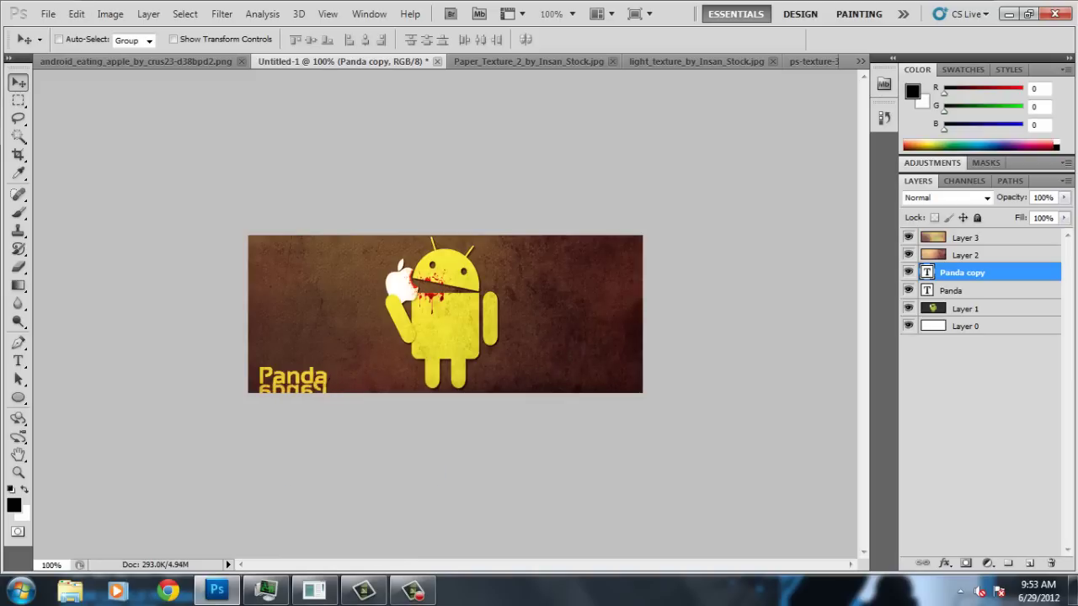
Rotate Panda copy 180° and reset its free-transform rotation angle to 0
{"action": "left_click", "coordinate": [75, 13]}
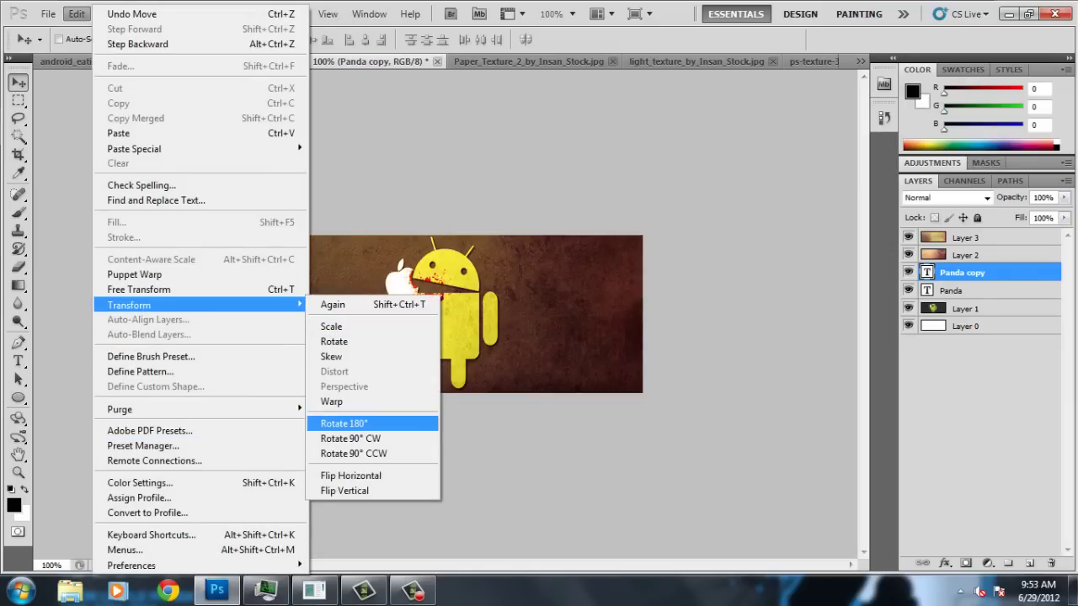
{"action": "left_click", "coordinate": [344, 424]}
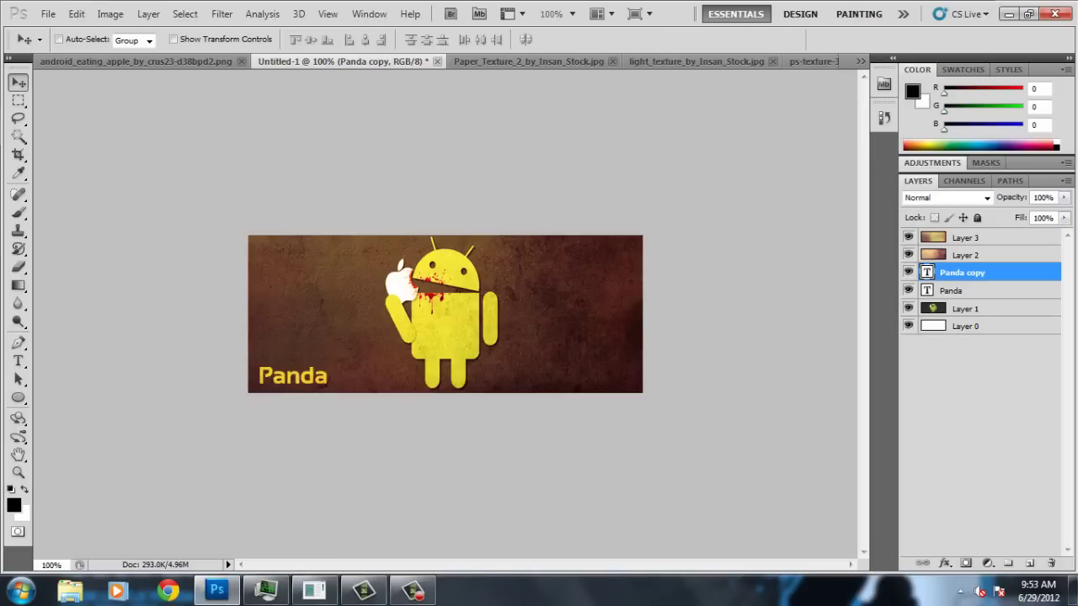
{"action": "key", "text": "ctrl+t"}
{"action": "left_click_drag", "start_coordinate": [270, 337], "coordinate": [269, 341]}
{"action": "left_click", "coordinate": [394, 39]}
{"action": "type", "text": "0"}
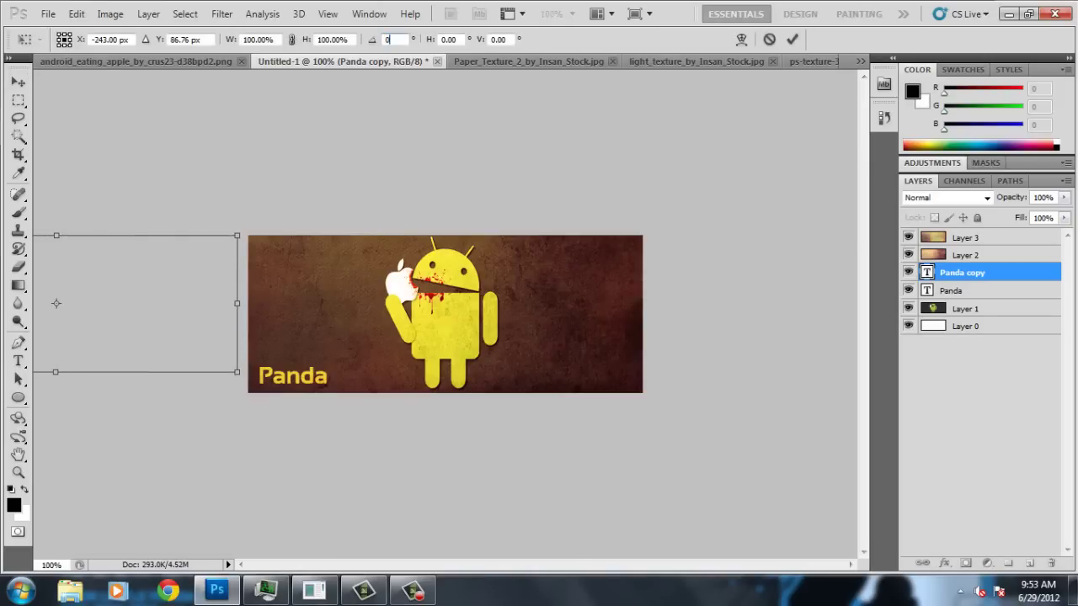
{"action": "key", "text": "Return"}
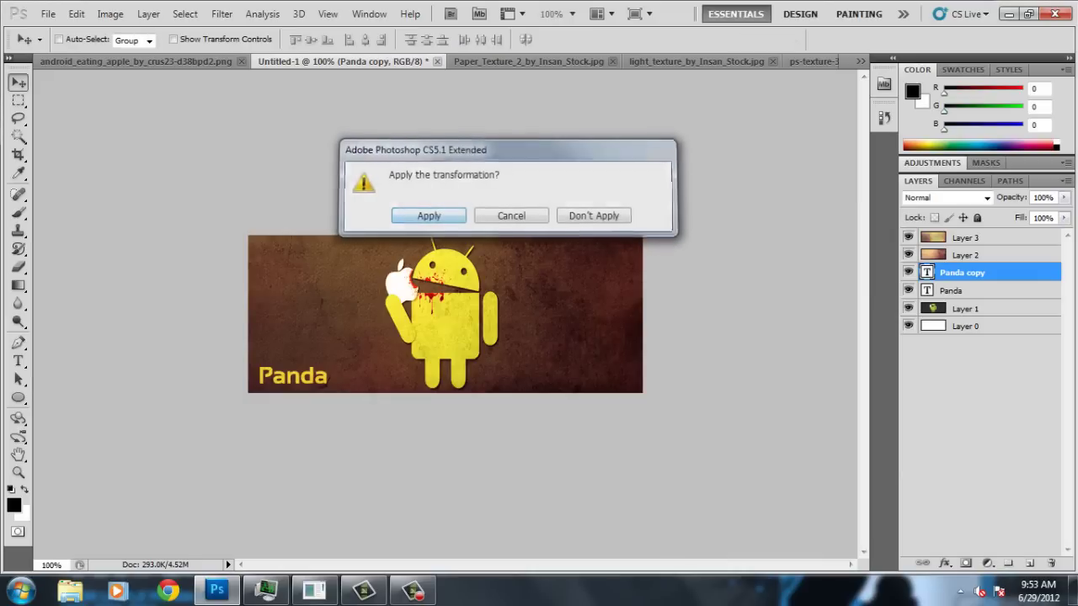
Nudge the reflection down and the original Panda up until they align
{"action": "key", "text": "shift+Down"}
{"action": "key", "text": "shift+Down"}
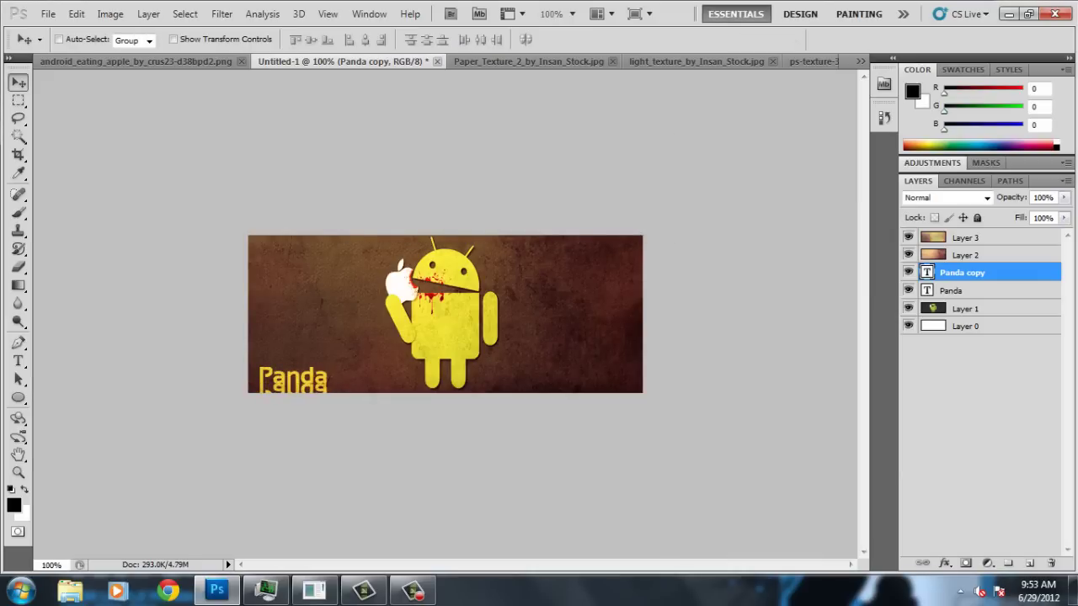
{"action": "key", "text": "alt+bracketleft"}
{"action": "key", "text": "Up"}
{"action": "key", "text": "Up"}
{"action": "key", "text": "Up"}
{"action": "key", "text": "Up"}
{"action": "key", "text": "Up"}
{"action": "key", "text": "Up"}
{"action": "key", "text": "Up"}
{"action": "key", "text": "Up"}
{"action": "key", "text": "alt+bracketright"}
{"action": "key", "text": "Down"}
{"action": "key", "text": "Down"}
{"action": "key", "text": "Down"}
{"action": "key", "text": "Down"}
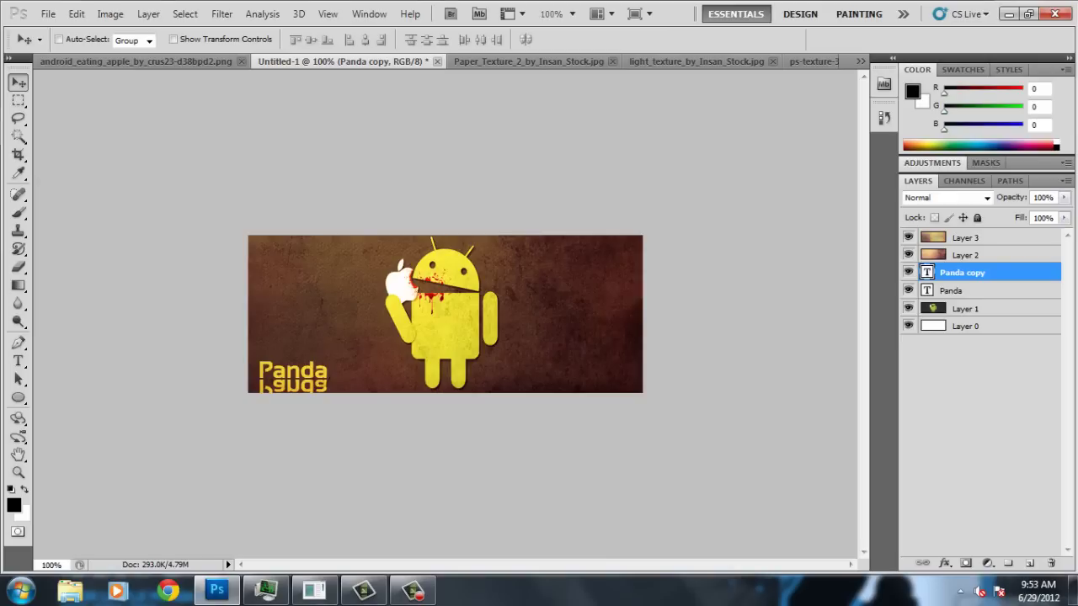
{"action": "key", "text": "alt+bracketleft"}
{"action": "key", "text": "Up"}
{"action": "key", "text": "Up"}
{"action": "key", "text": "Up"}
{"action": "key", "text": "Up"}
{"action": "key", "text": "alt+bracketright"}
{"action": "key", "text": "Up"}
{"action": "key", "text": "Up"}
{"action": "key", "text": "Up"}
{"action": "key", "text": "Up"}
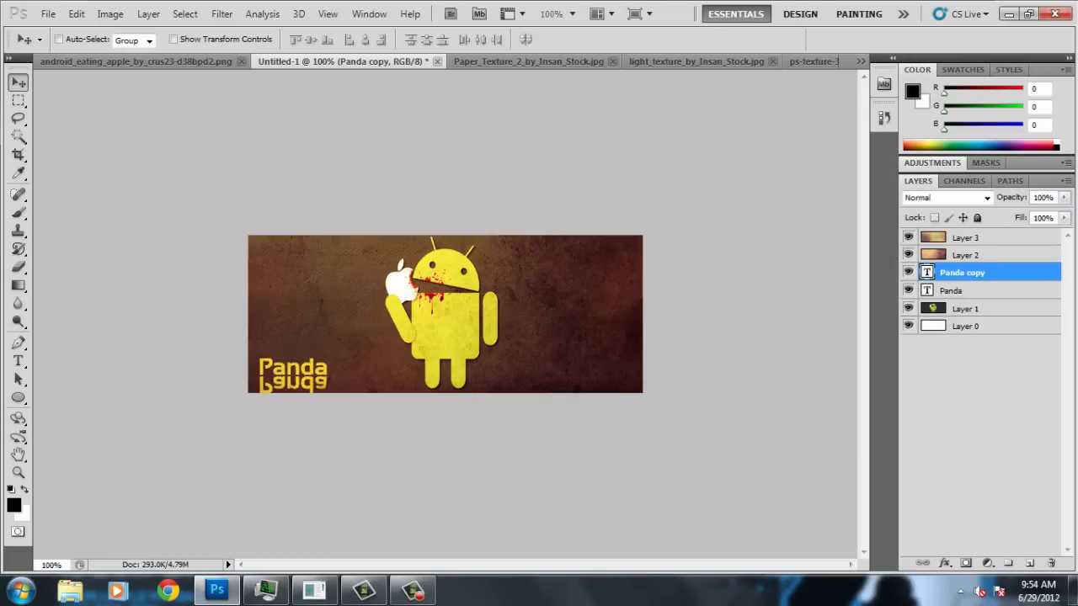
{"action": "key", "text": "alt+bracketleft"}
{"action": "key", "text": "Up"}
{"action": "key", "text": "Up"}
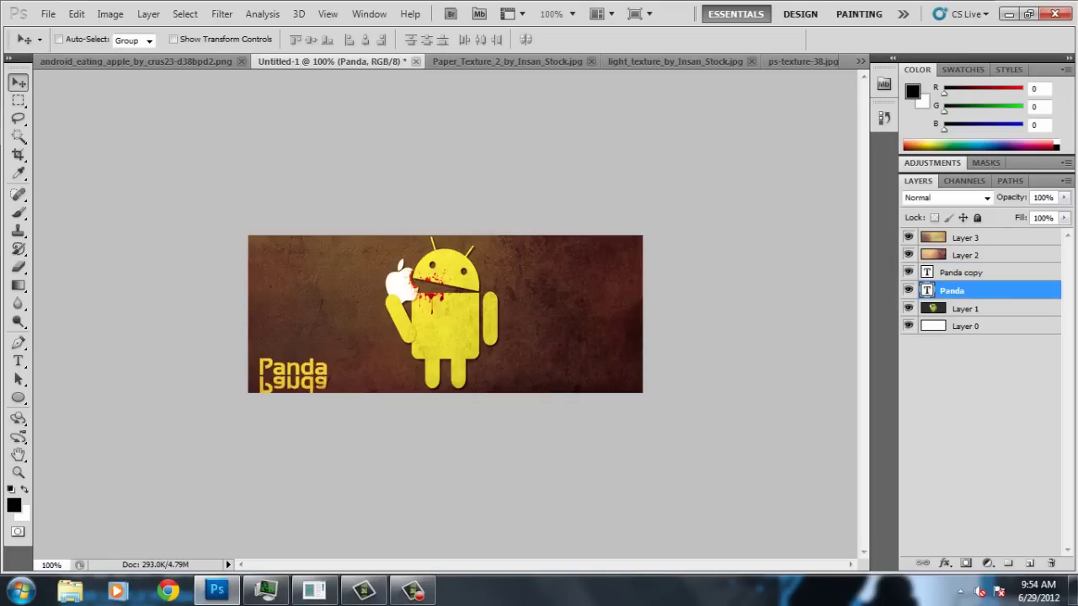
{"action": "key", "text": "Up"}
Nudge Panda onto its reflection and lower Panda copy's opacity to 30%
{"action": "key", "text": "Down"}
{"action": "key", "text": "Down"}
{"action": "key", "text": "alt+bracketright"}
{"action": "left_click", "coordinate": [1063, 197]}
{"action": "left_click_drag", "start_coordinate": [1058, 213], "coordinate": [1008, 213]}
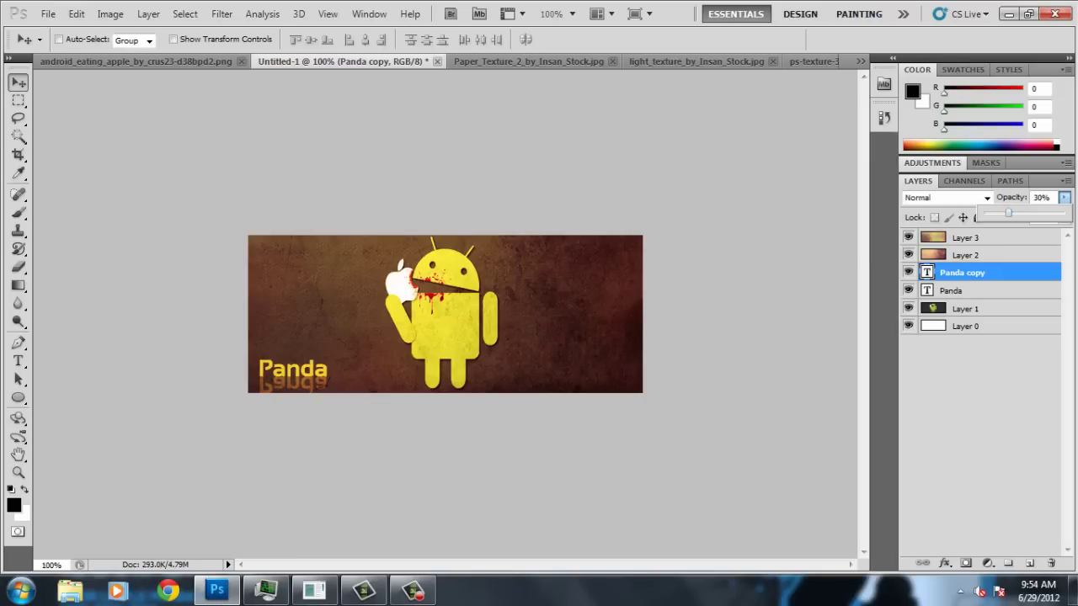
Duplicate the original Panda layer, then undo to remove the extra Panda copy 2
{"action": "left_click", "coordinate": [951, 291]}
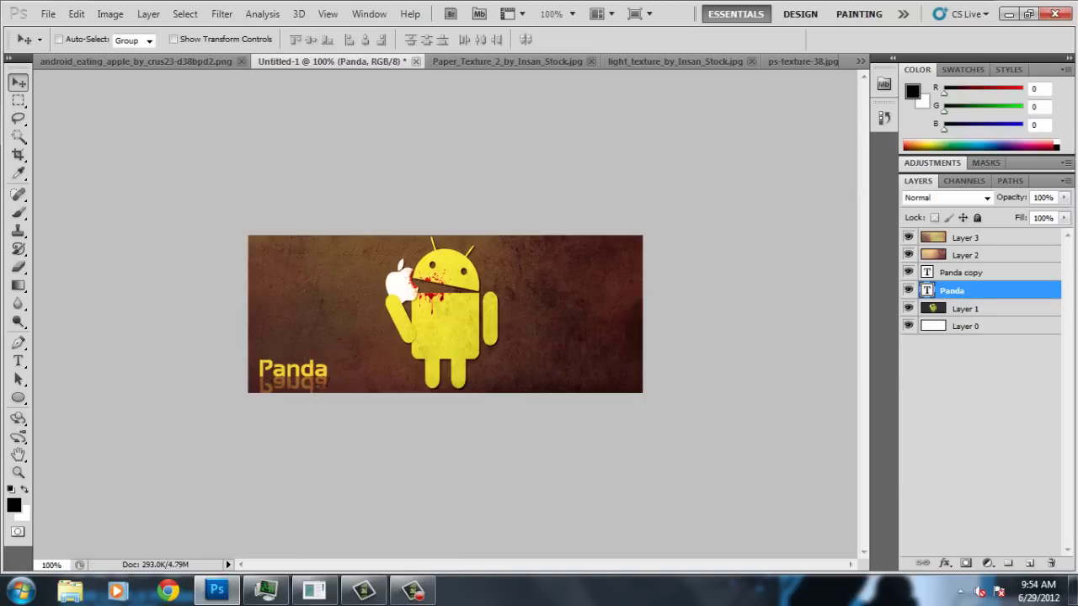
{"action": "key", "text": "ctrl+j"}
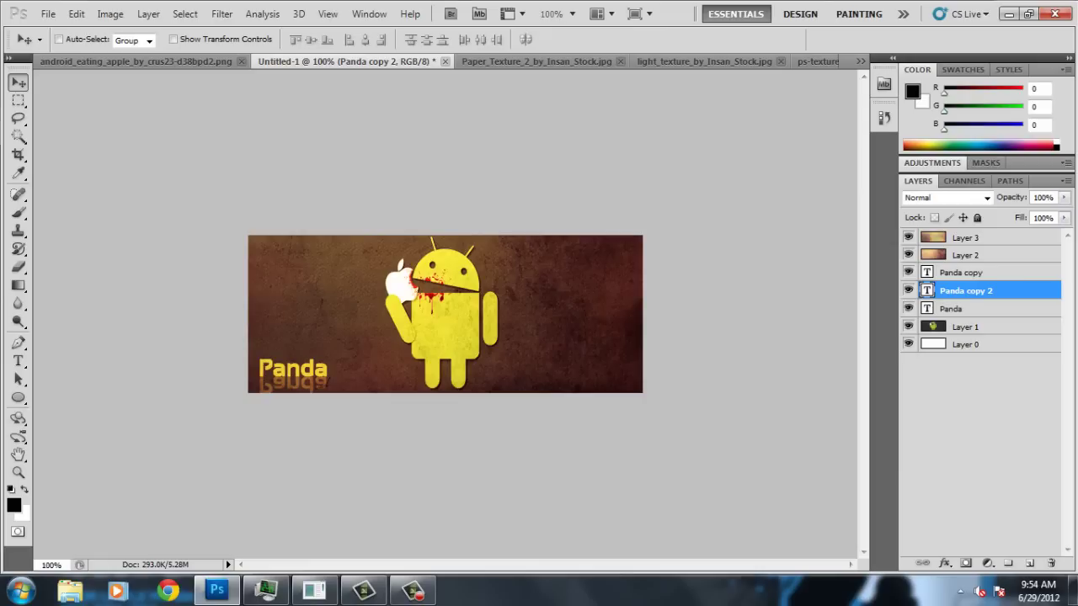
{"action": "key", "text": "ctrl+z"}
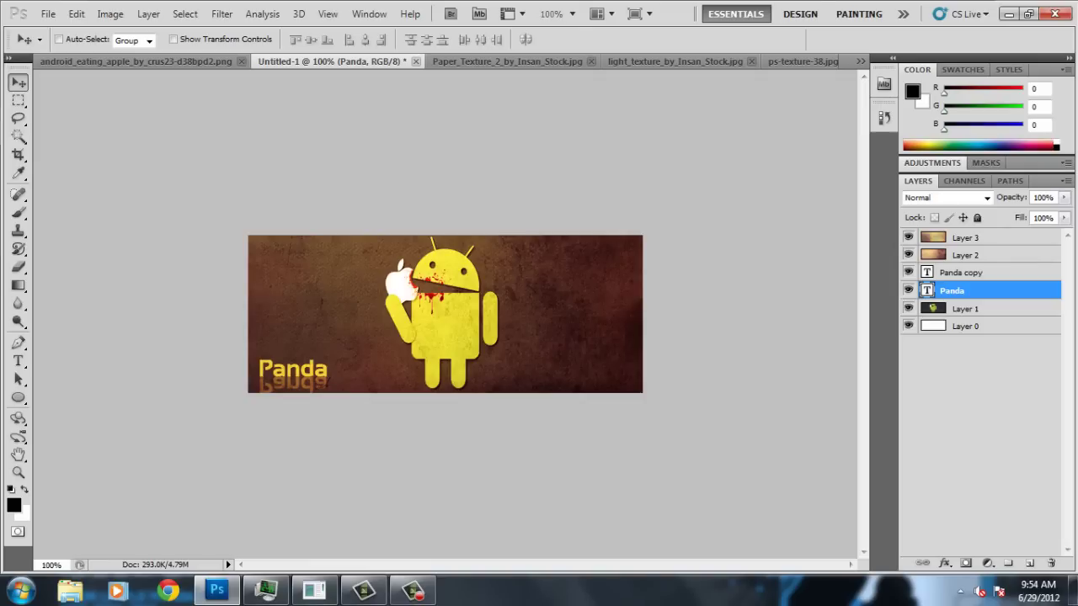
{"action": "left_click", "coordinate": [48, 13]}
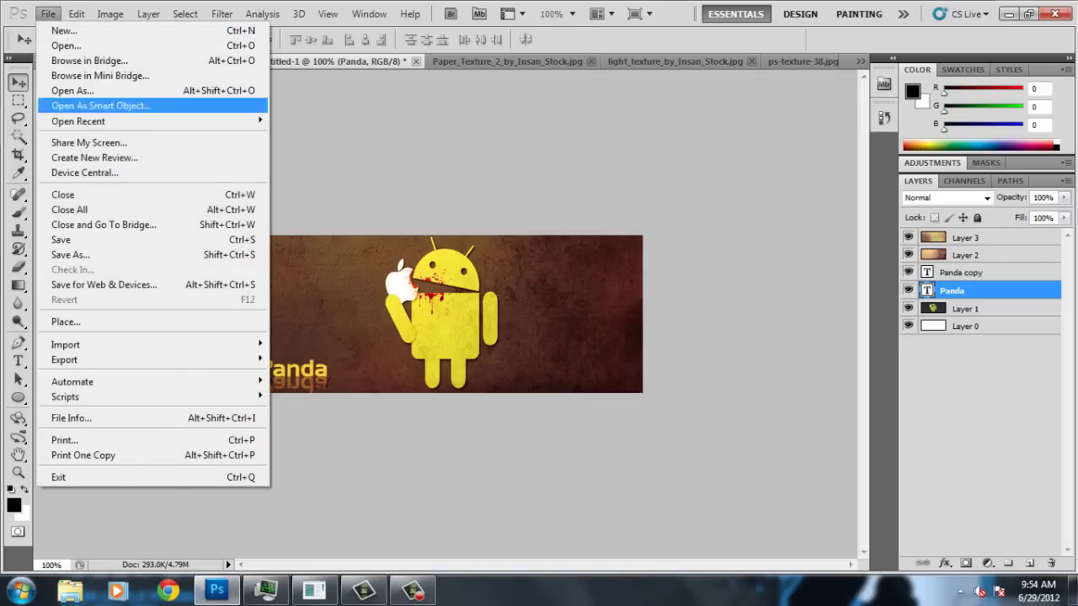
Save the banner to the Desktop as AndroidSignature PNG with default options and no interlace
{"action": "left_click", "coordinate": [70, 255]}
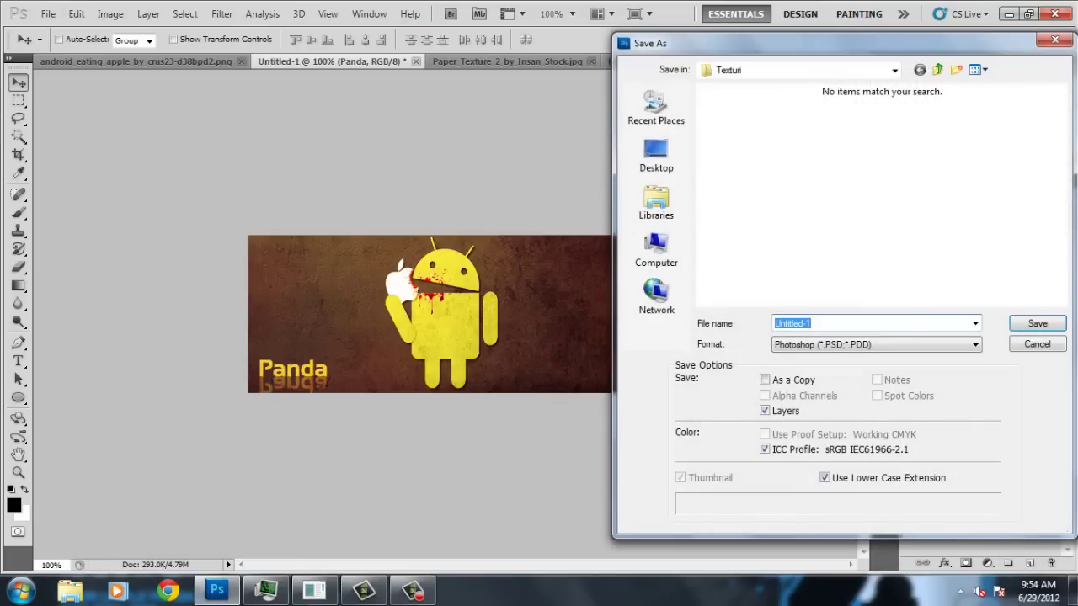
{"action": "left_click", "coordinate": [876, 344]}
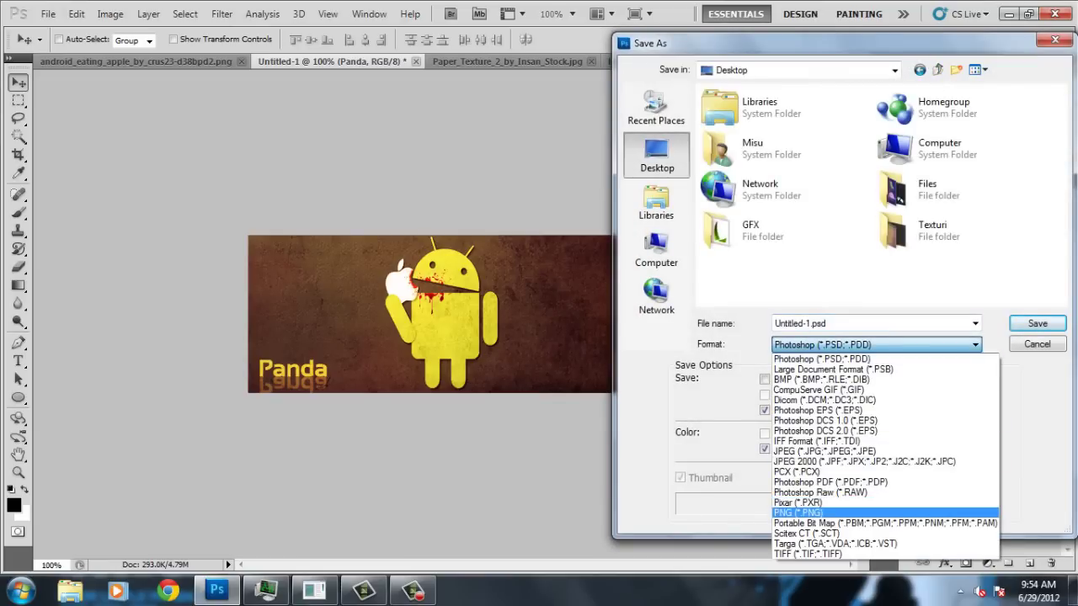
{"action": "left_click", "coordinate": [876, 511]}
{"action": "key", "text": "shift+Tab"}
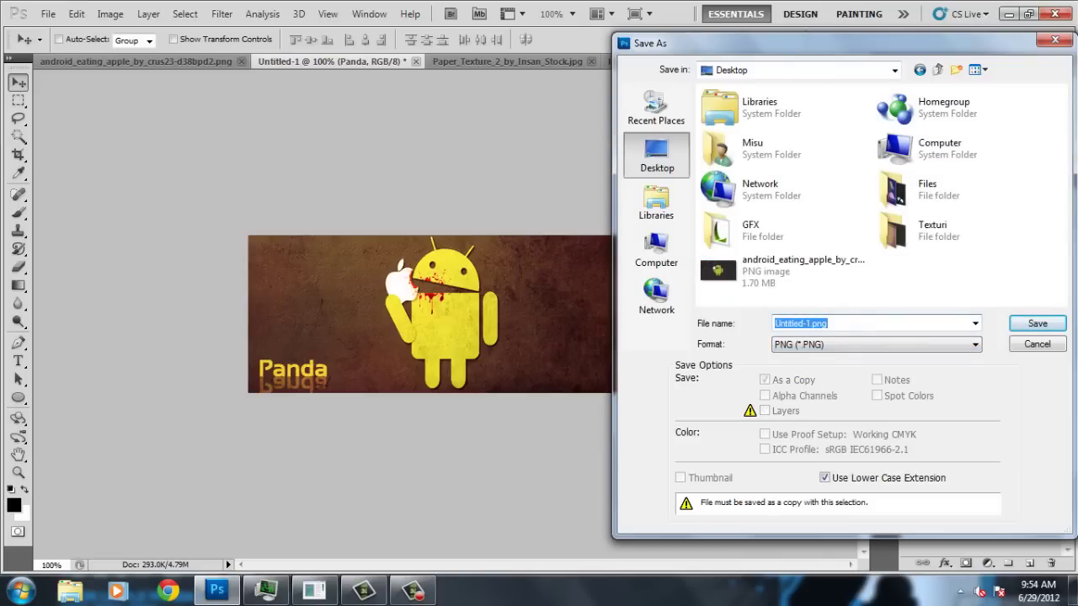
{"action": "type", "text": "AndroidSignature"}
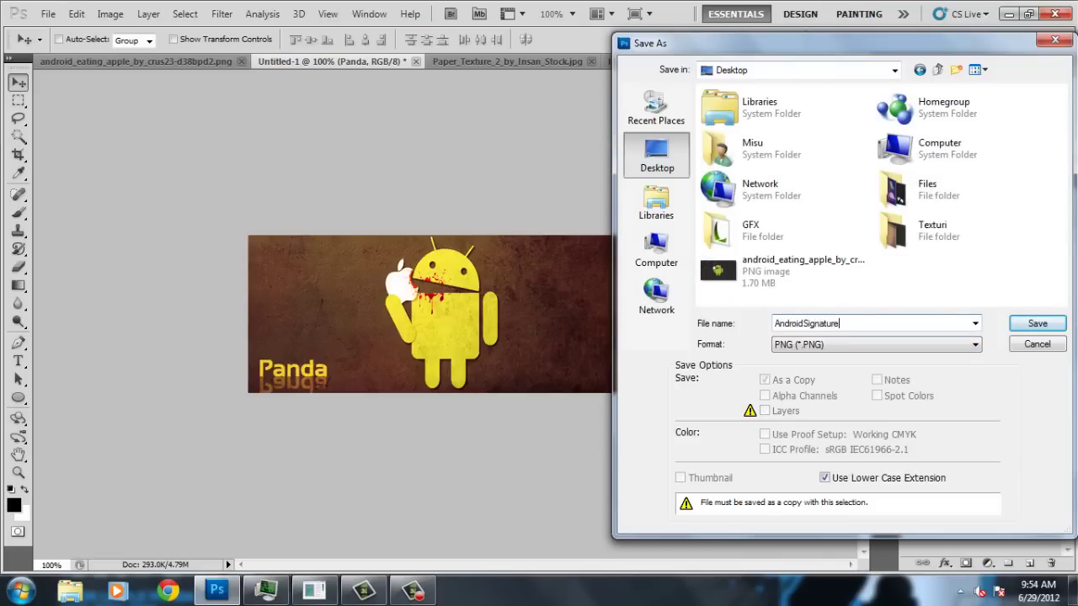
{"action": "key", "text": "Return"}
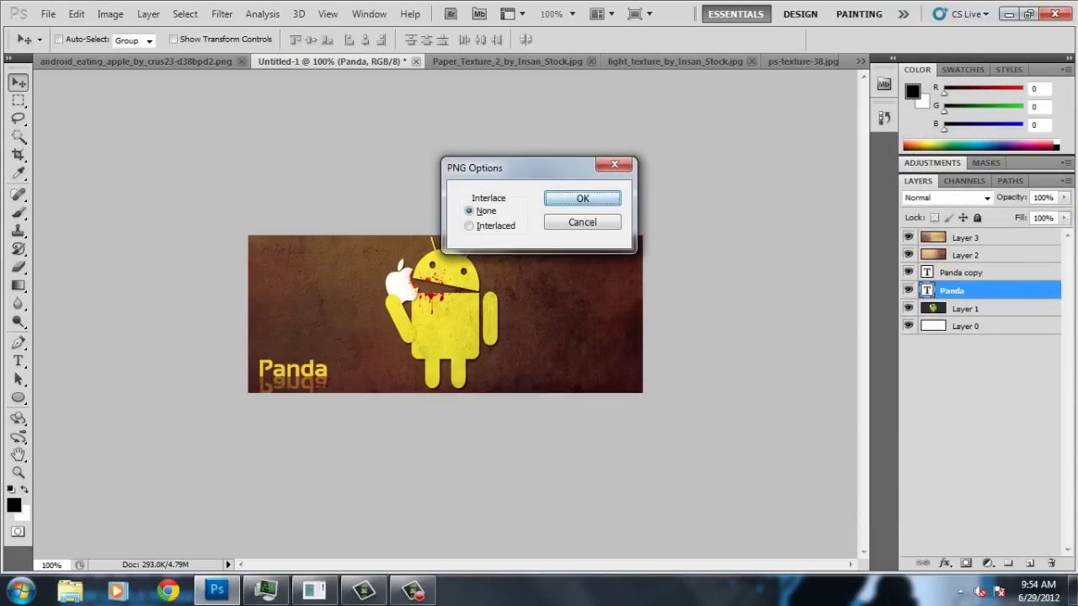
{"action": "key", "text": "Return"}
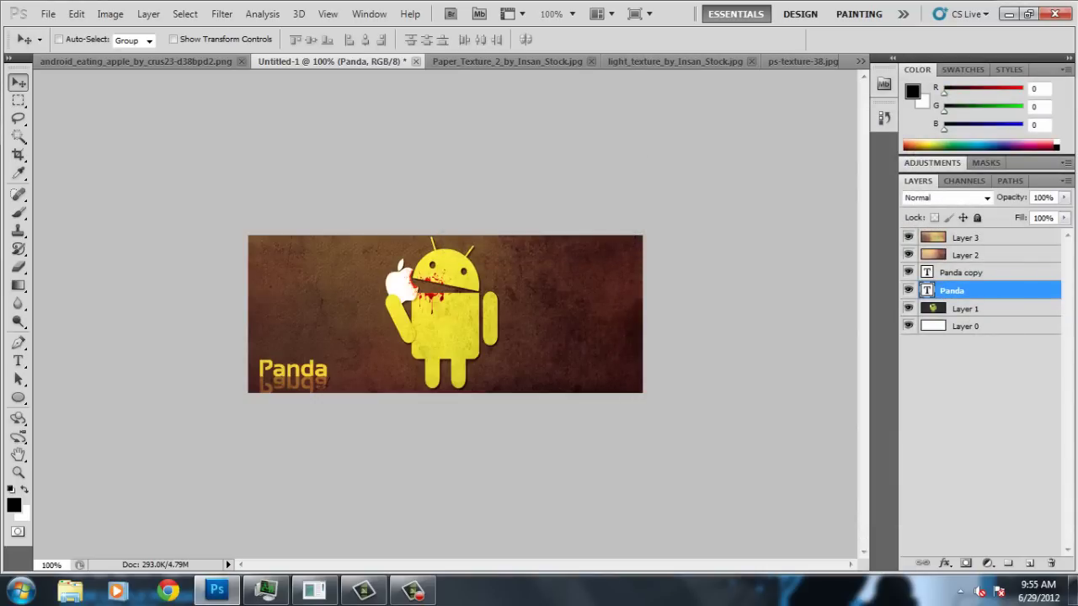